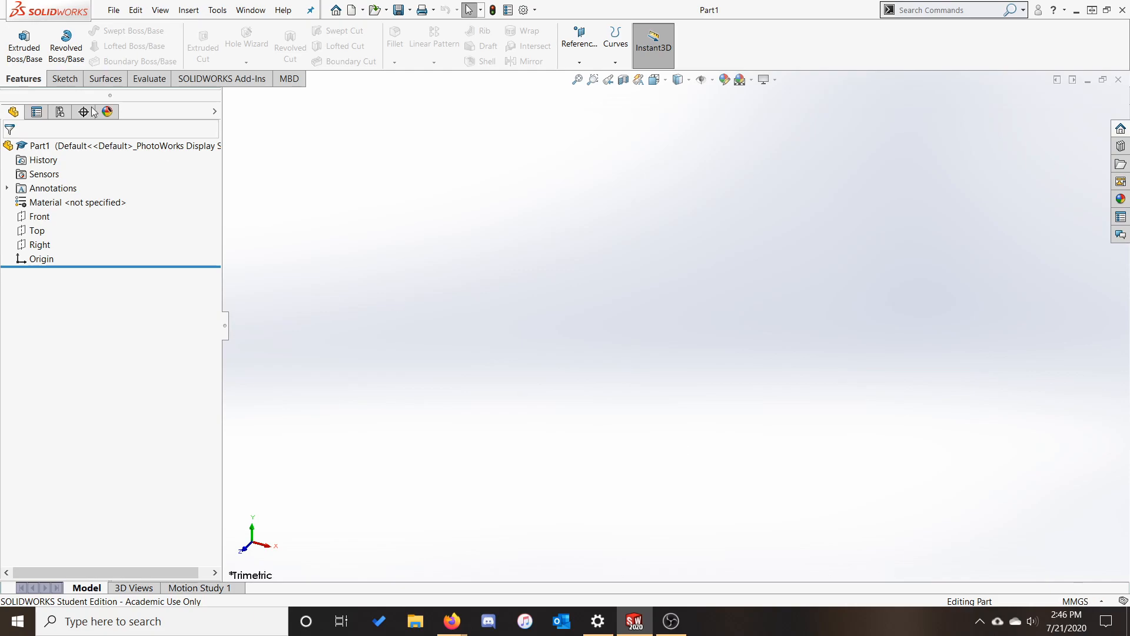
- Start a new sketch on the Top plane
left_click(63, 79)
left_click(18, 41)
left_click(502, 317)
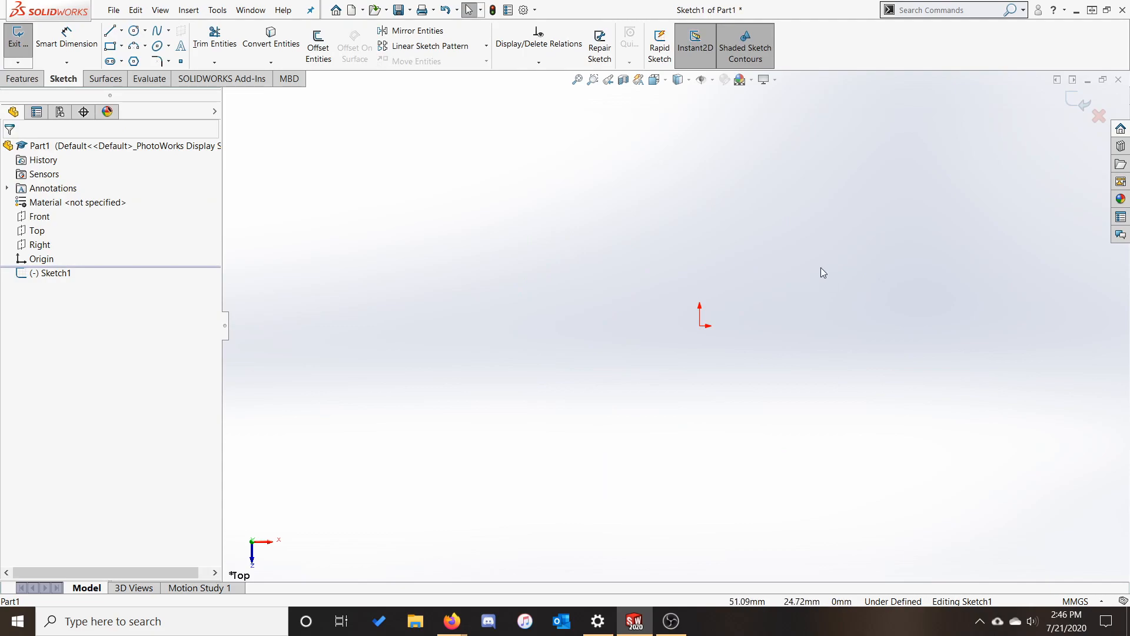
- Draw a vertical centerline about 57 mm long upward from the origin
left_click(121, 30)
left_click(144, 58)
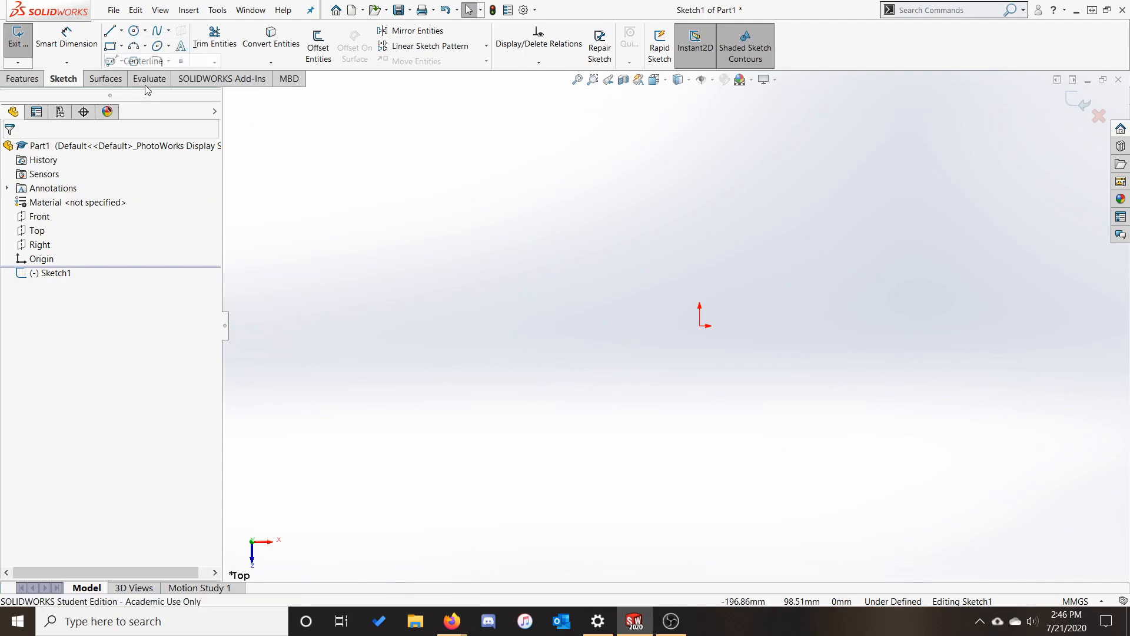
left_click(700, 326)
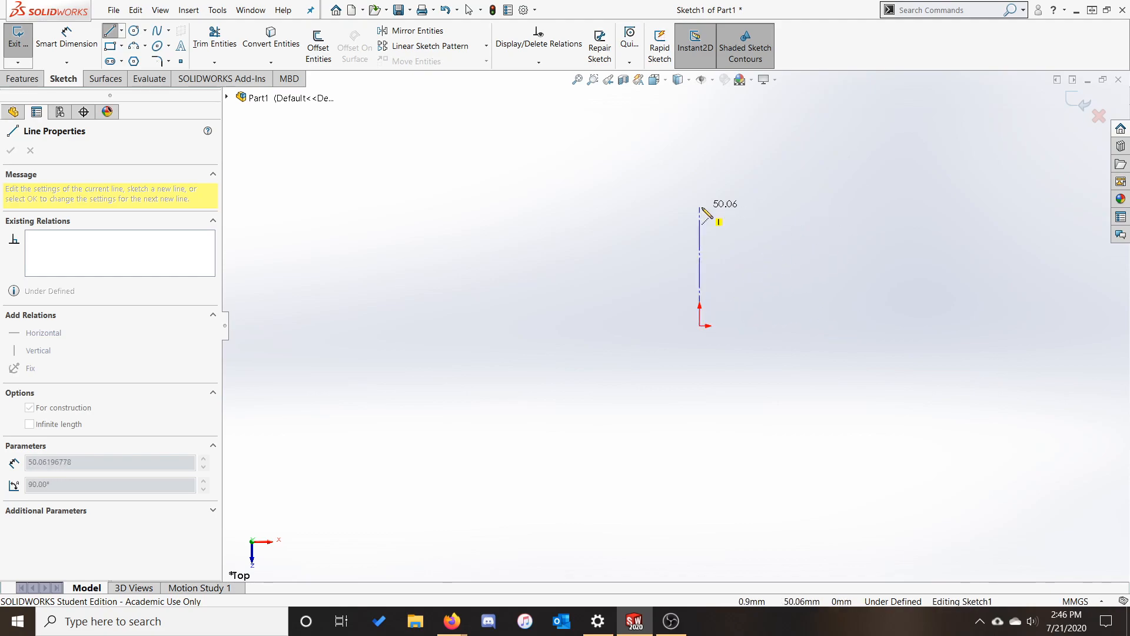
left_click(700, 190)
key("Escape")
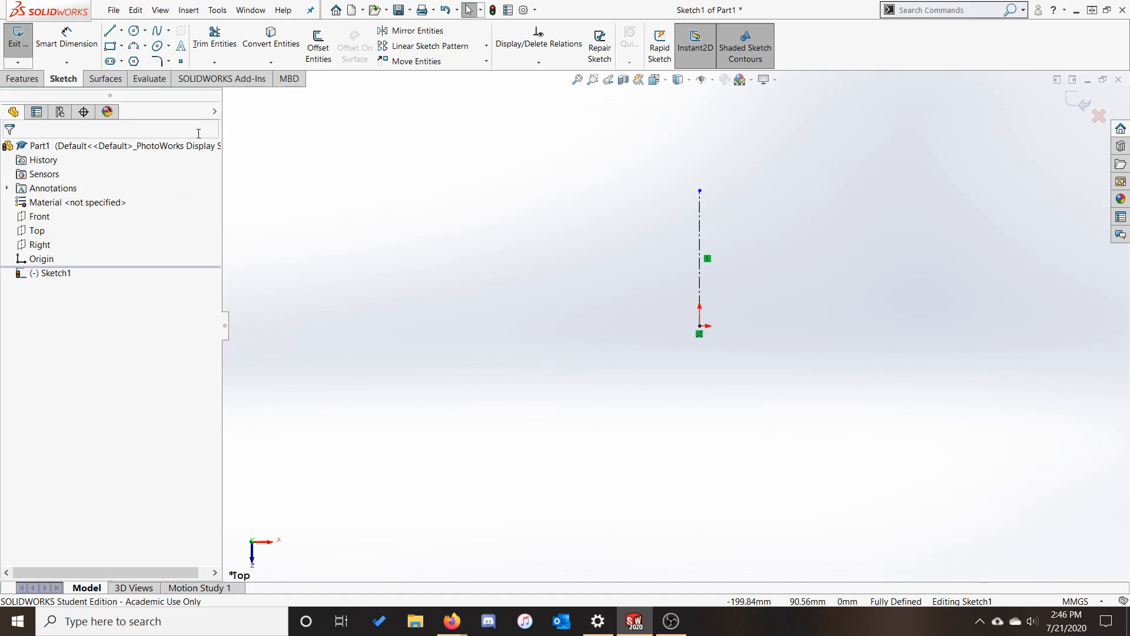
- Sketch a closed six-sided profile with a notch beside the centerline, its slanted lower edge running about 55 mm from the origin
left_click(110, 31)
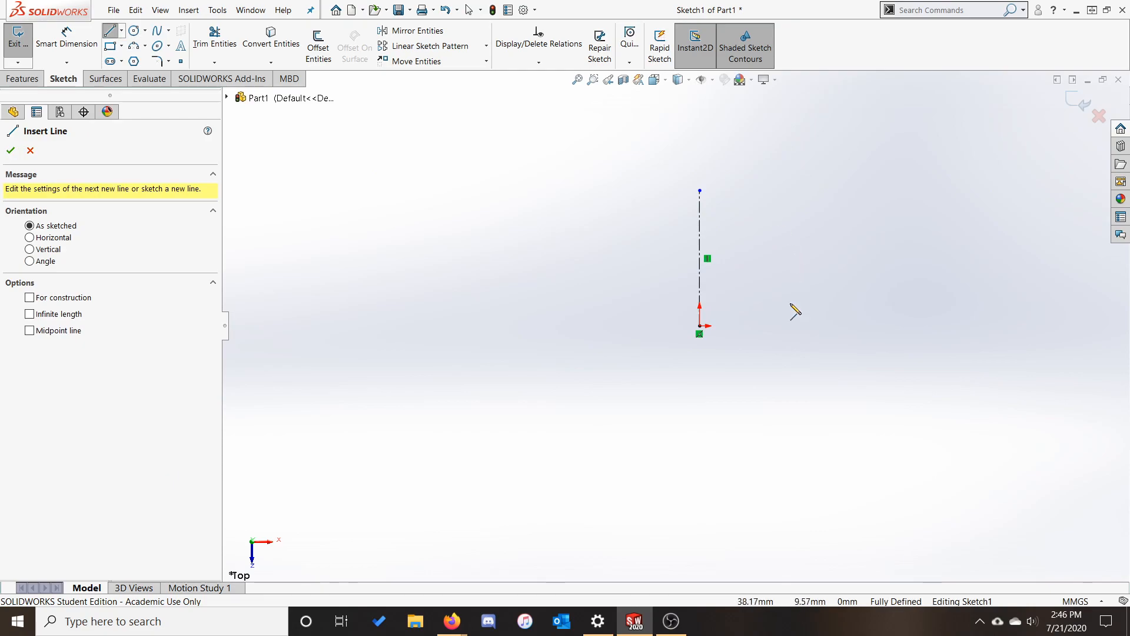
left_click(819, 274)
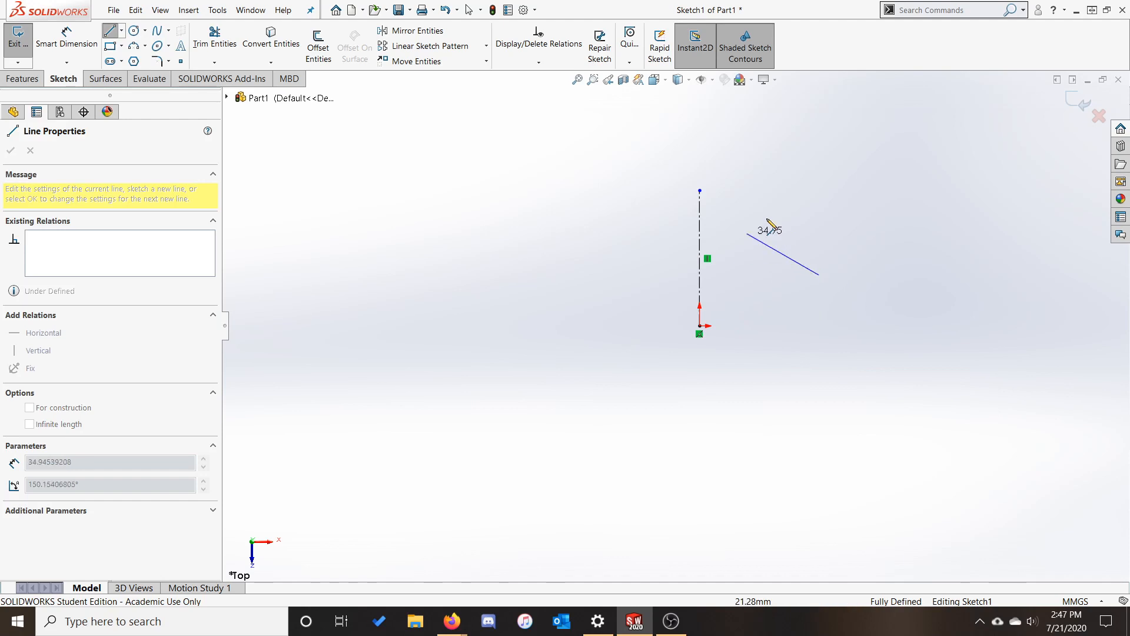
left_click(743, 220)
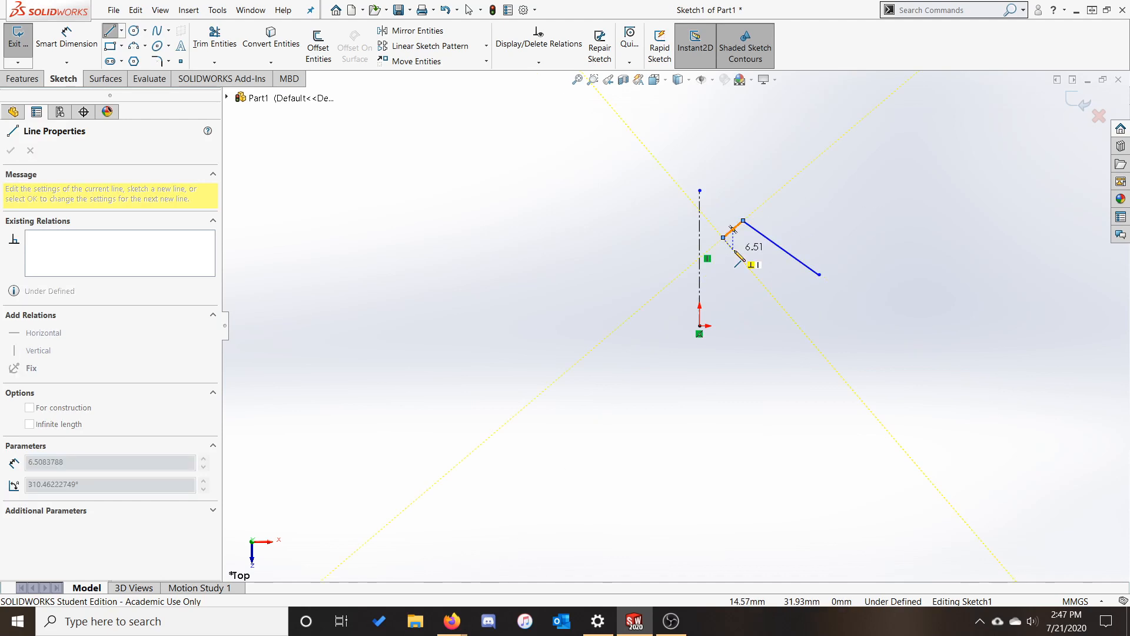
left_click(699, 278)
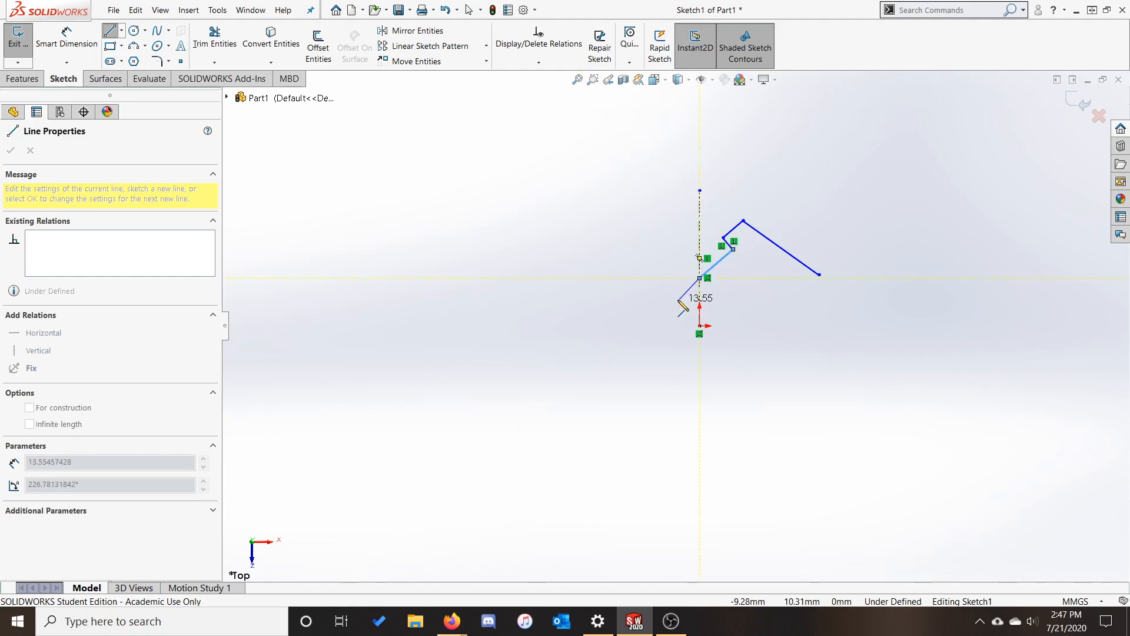
left_click(699, 325)
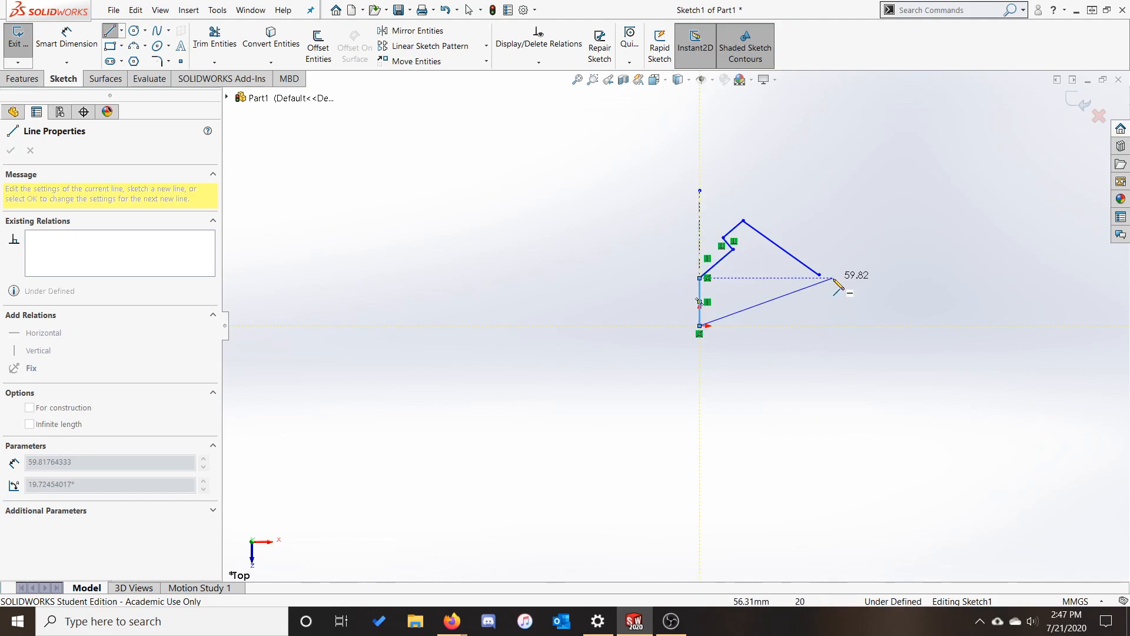
left_click(819, 275)
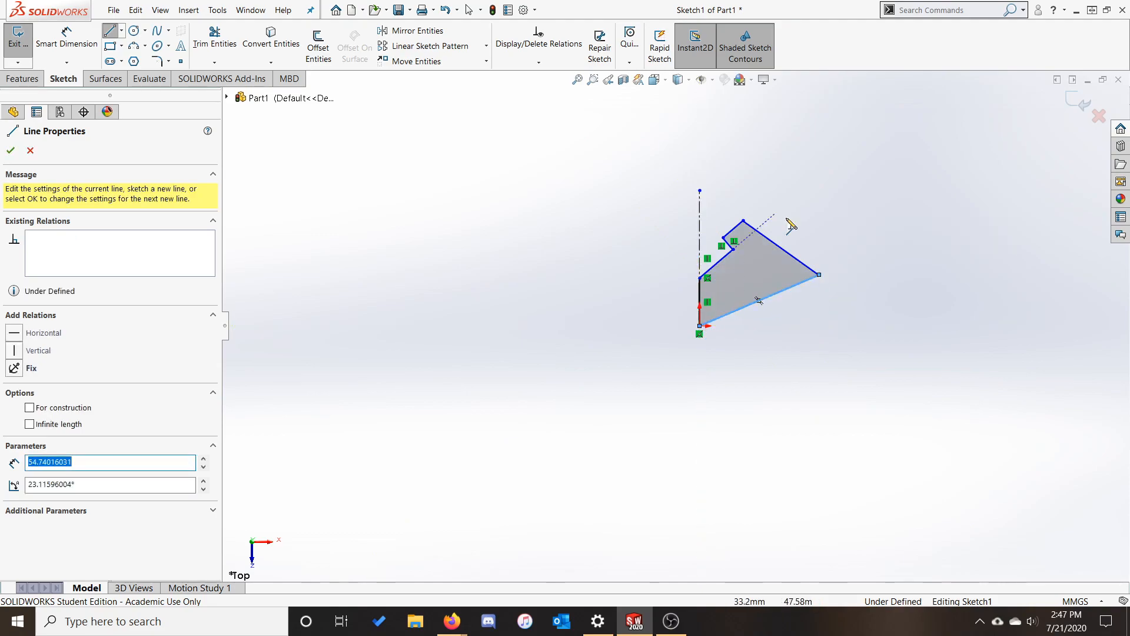
key("Escape")
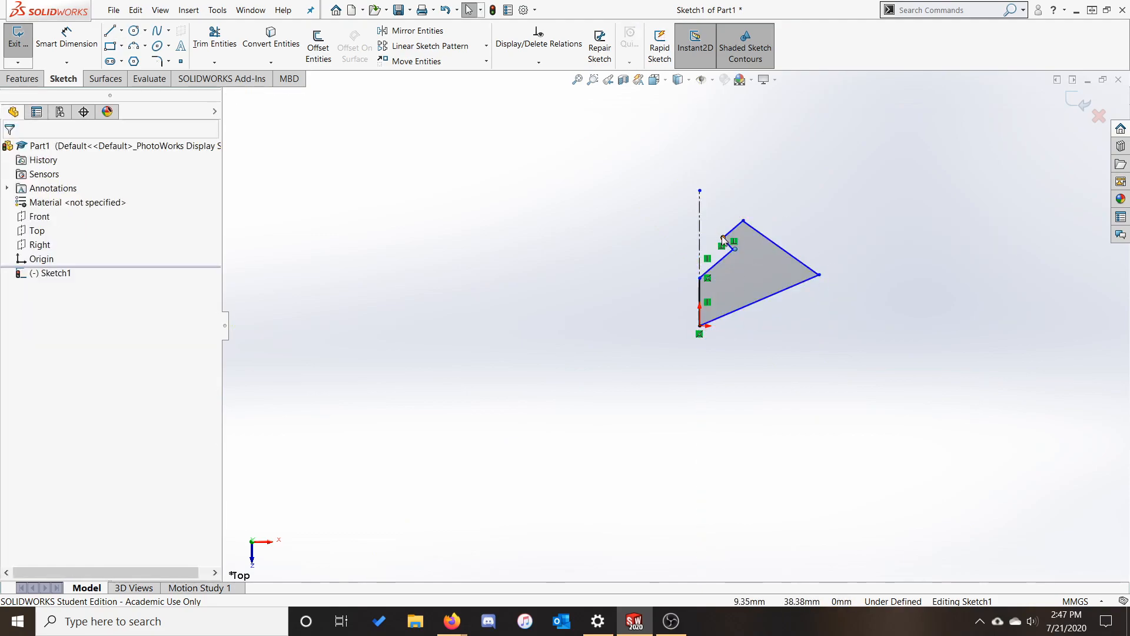
- Try moving the notch's outer corner onto the centerline, and undo the move
left_click_drag(723, 242, 701, 243)
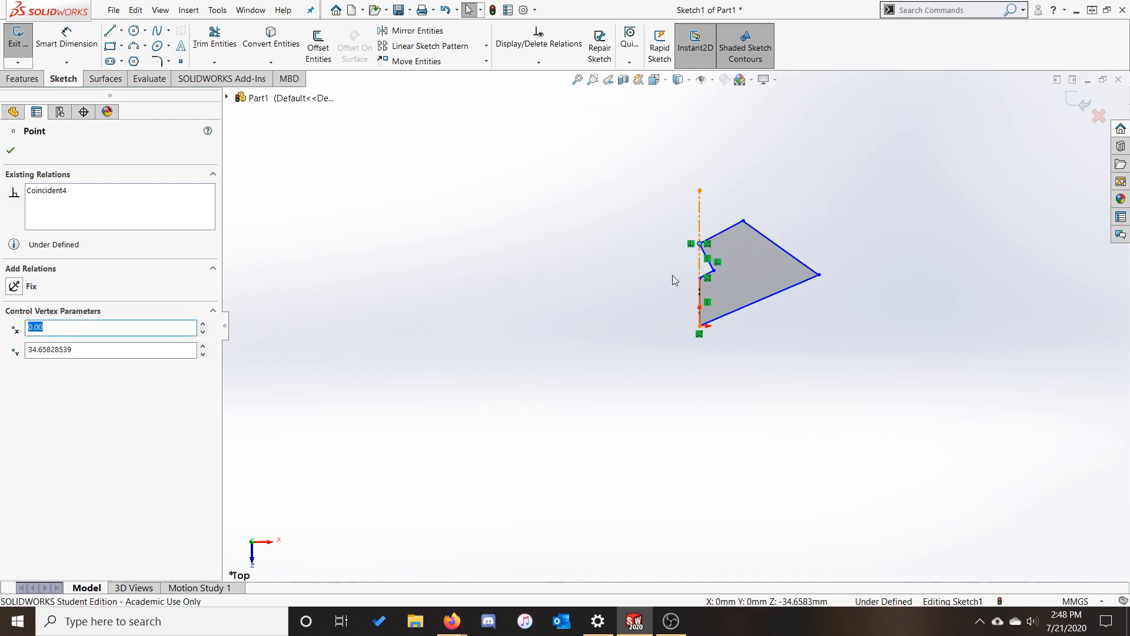
key("ctrl+z")
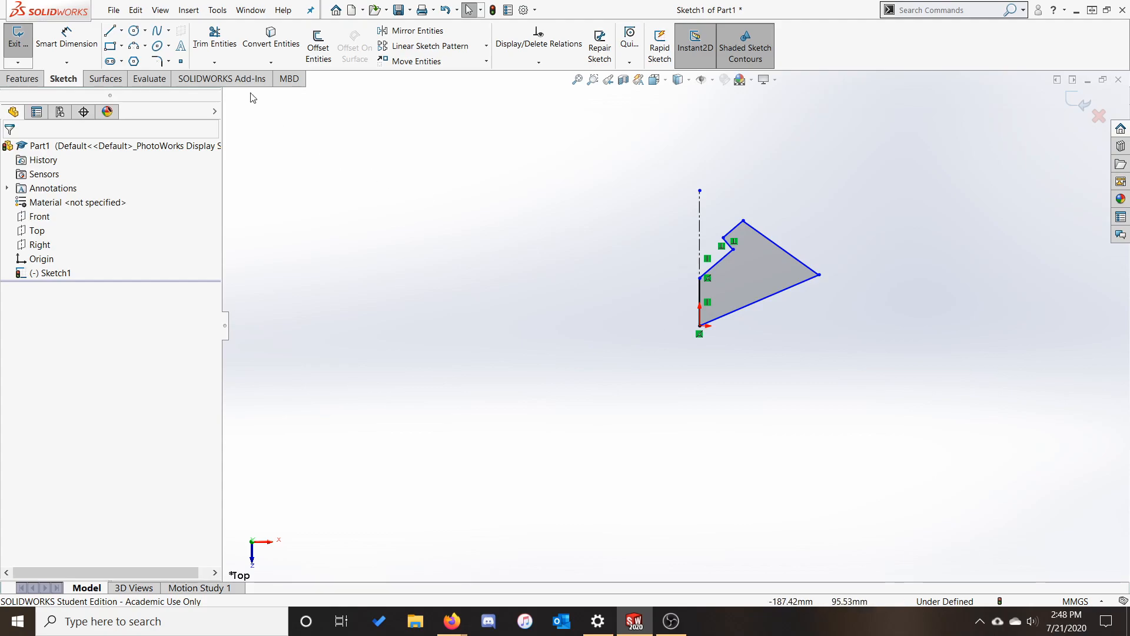
- Draw a trial circle above the profile's outermost corner and delete it
left_click(134, 33)
left_click(815, 159)
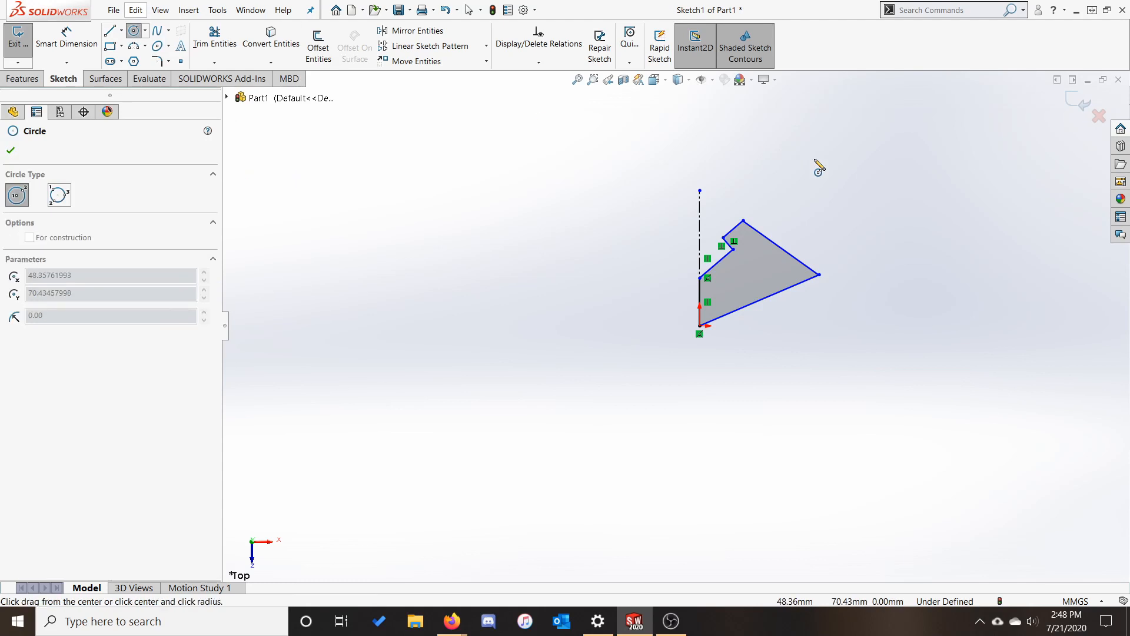
left_click(809, 185)
key("Escape")
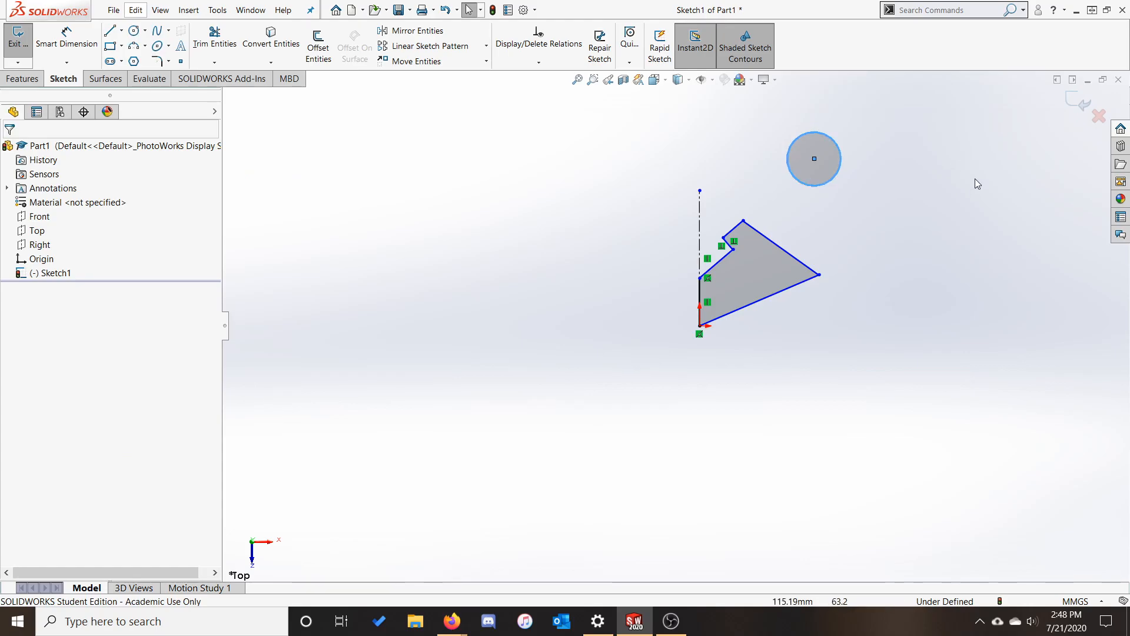
key("Delete")
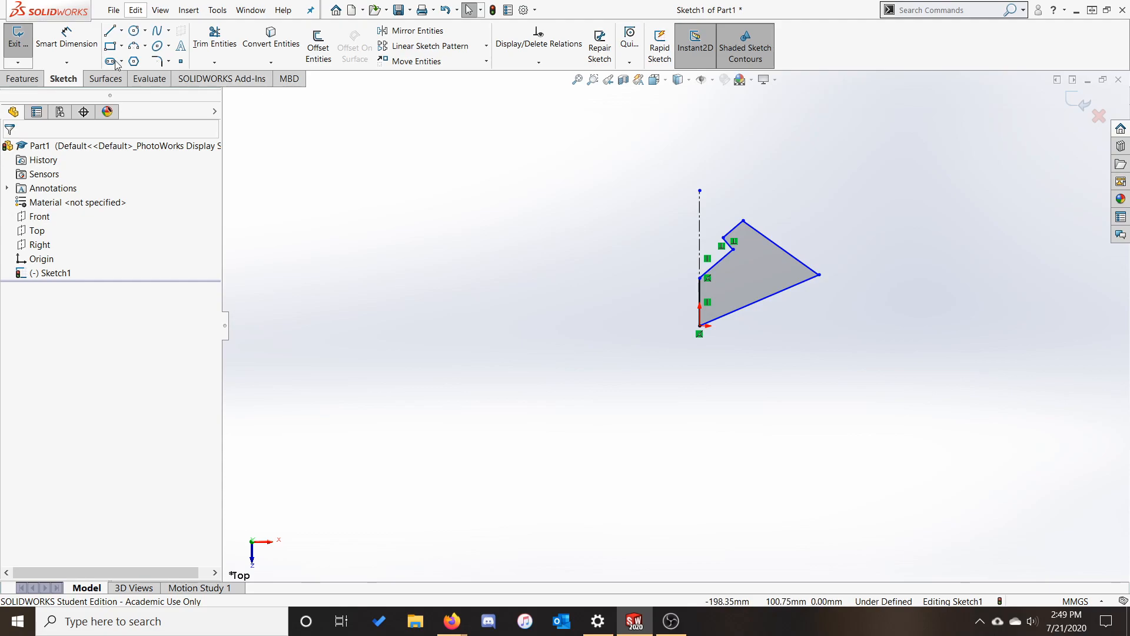
- Add a doubled, diameter-style dimension of 100 mm between the profile's outermost corner and the centerline
left_click(67, 38)
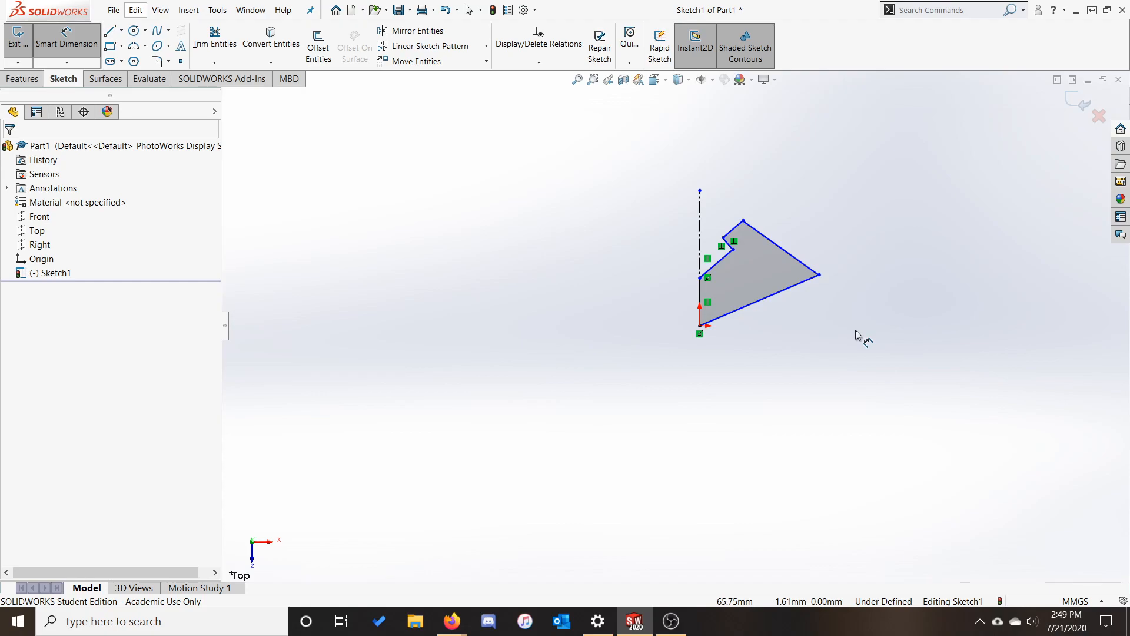
left_click(819, 275)
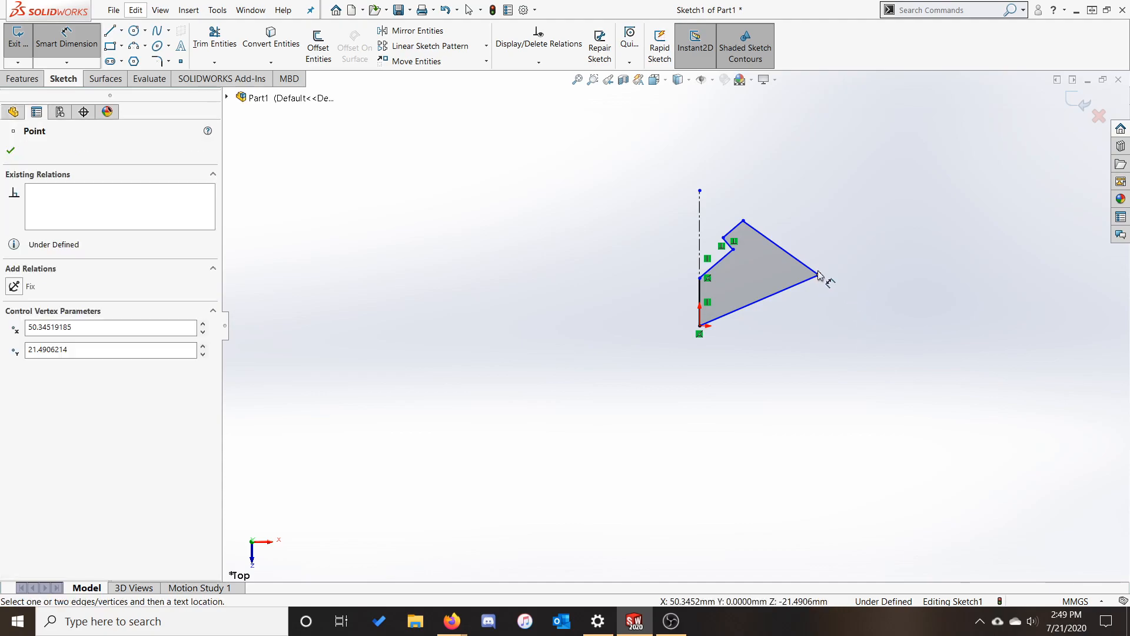
left_click(701, 239)
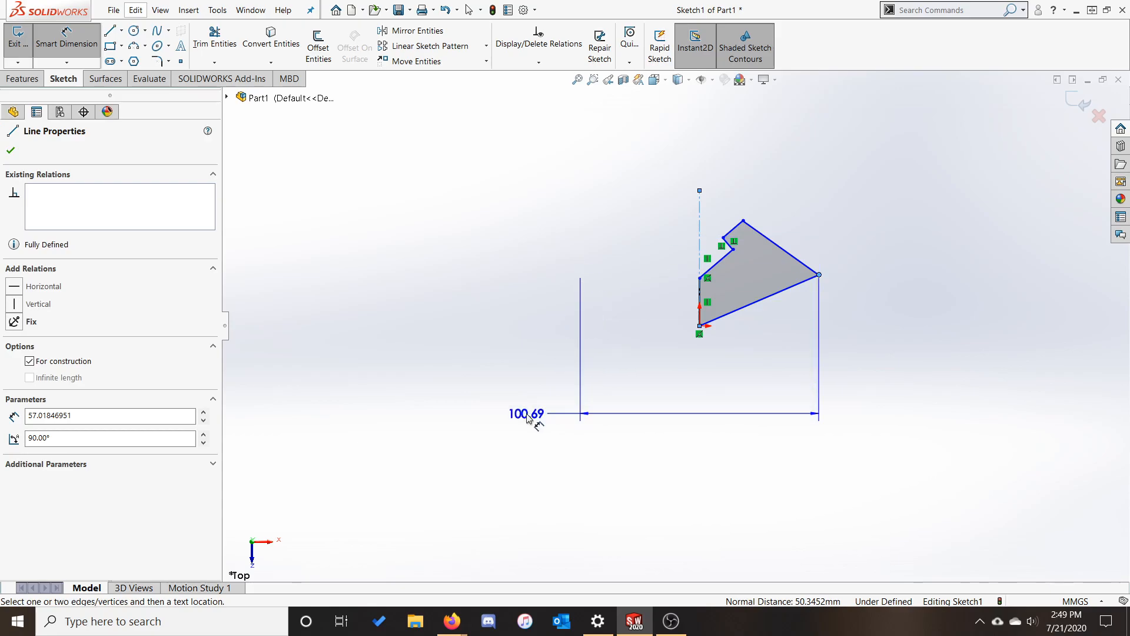
left_click(529, 418)
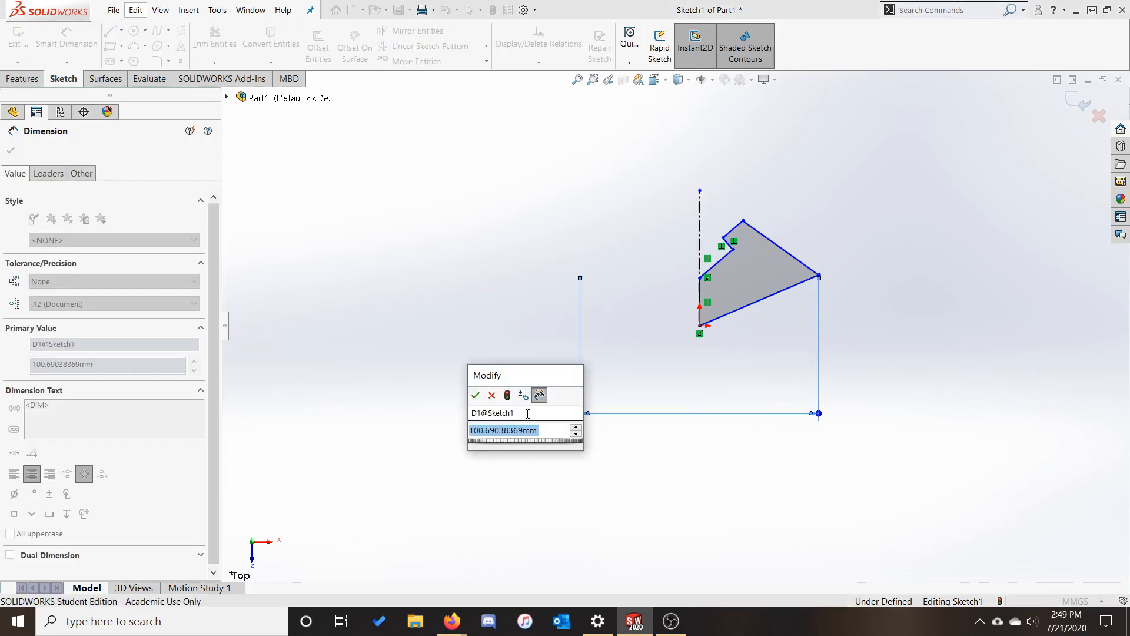
type("100")
key("Return")
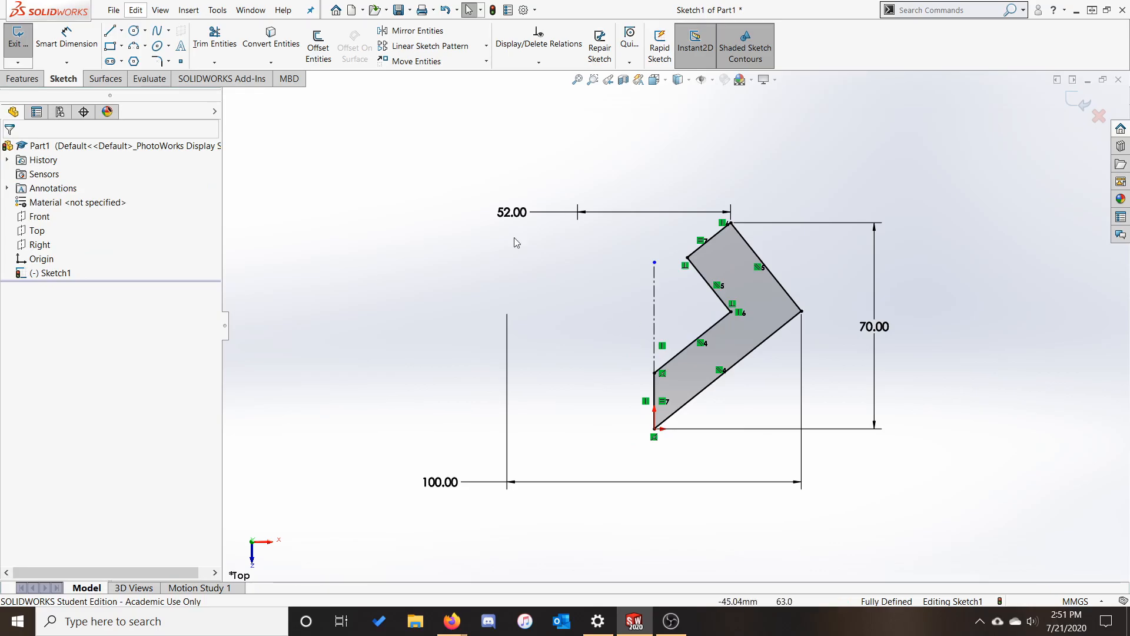
- Start a Revolved Boss/Base of the sketched profile about the centerline
left_click(22, 79)
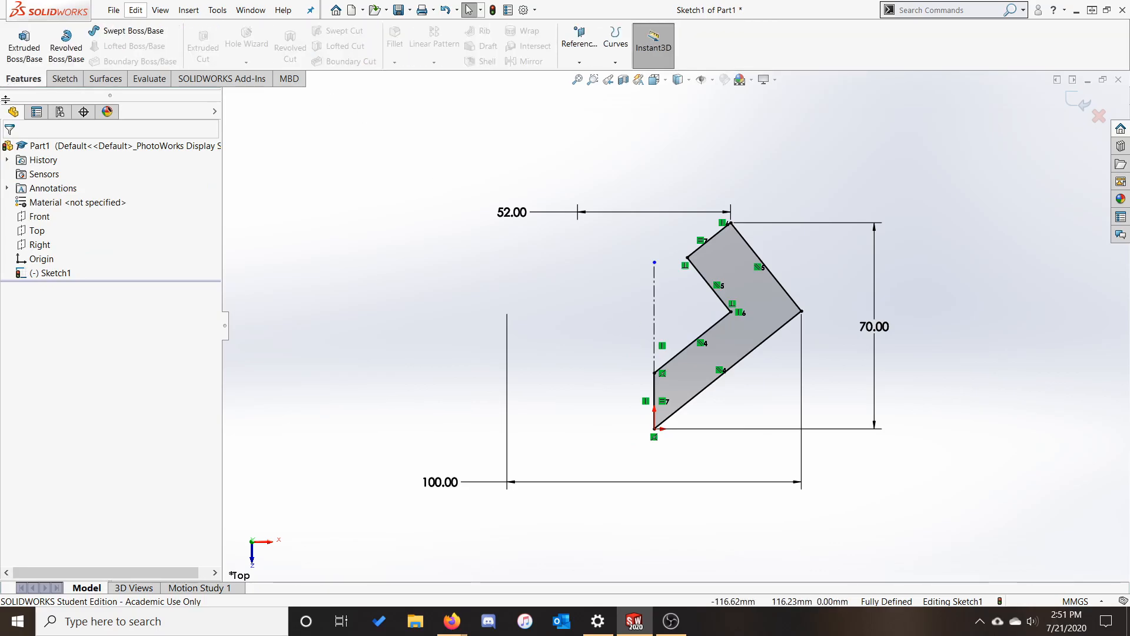
left_click(67, 47)
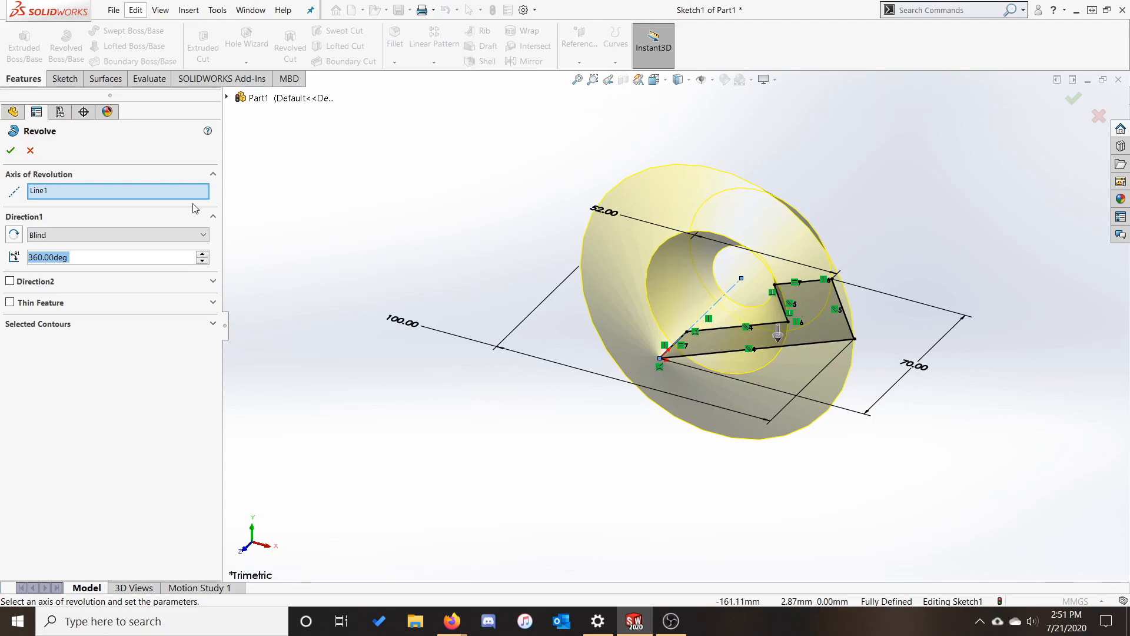
middle_click_drag(533, 212, 530, 506)
mouse_move(926, 271)
middle_mouse_down()
mouse_move(946, 277)
mouse_move(937, 253)
middle_mouse_up()
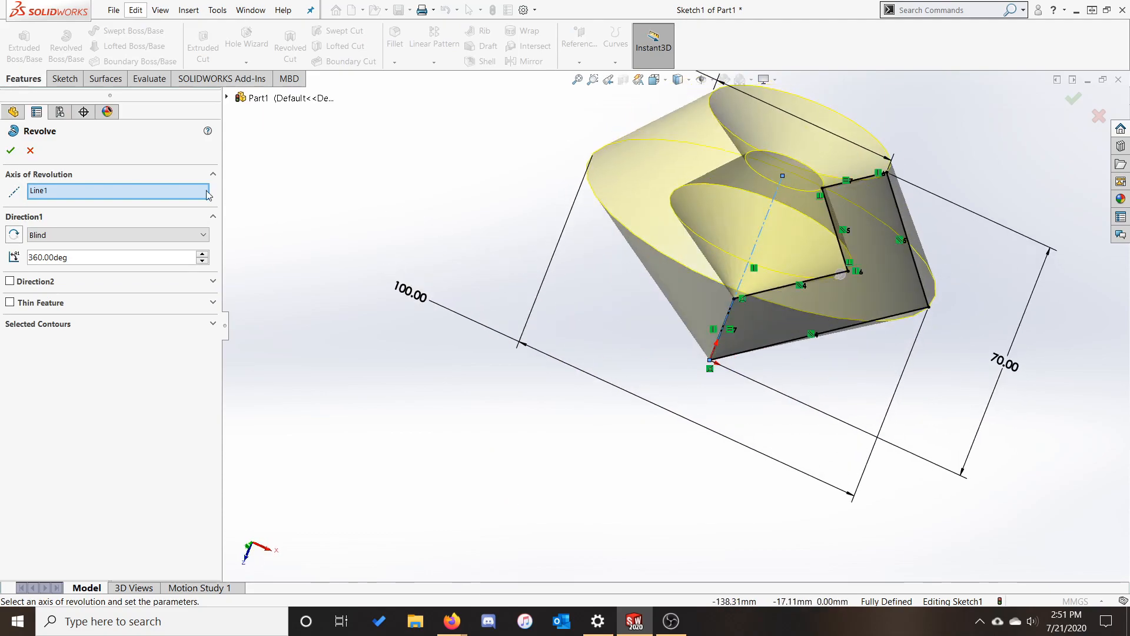
- Try three of the profile's edges as the axis of revolution, and set the axis back to the centerline
left_click(864, 184)
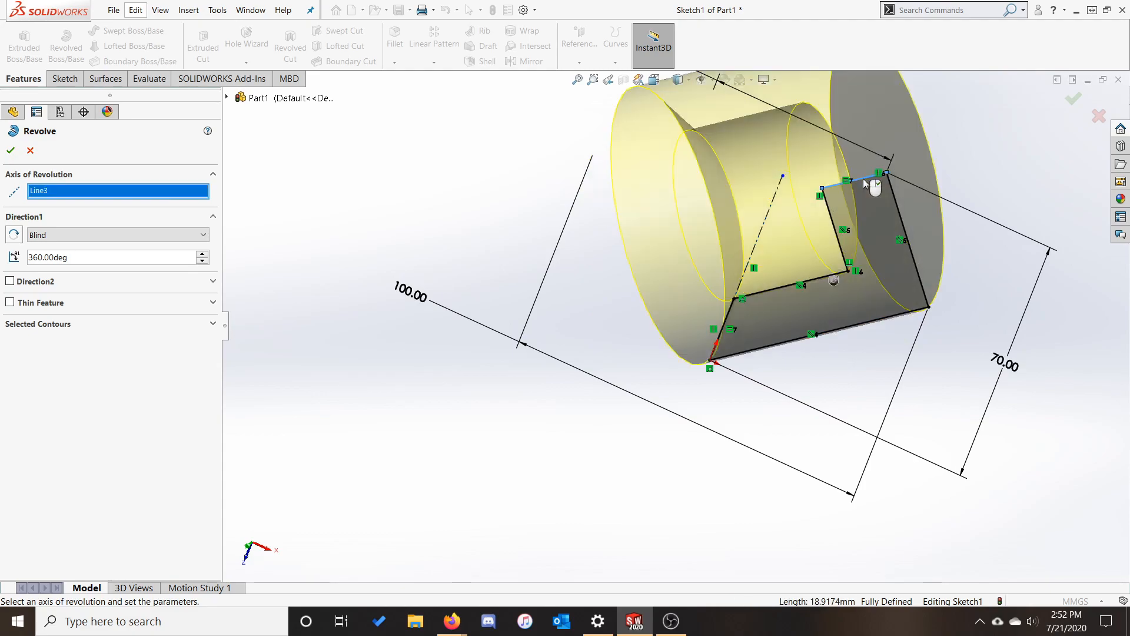
left_click(899, 213)
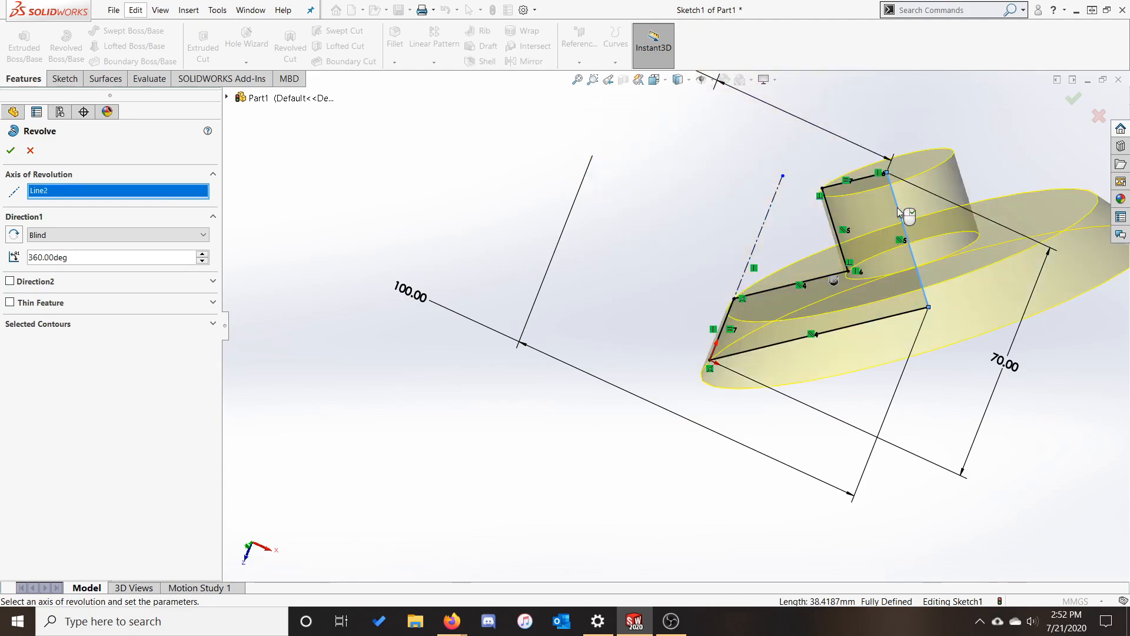
left_click(842, 238)
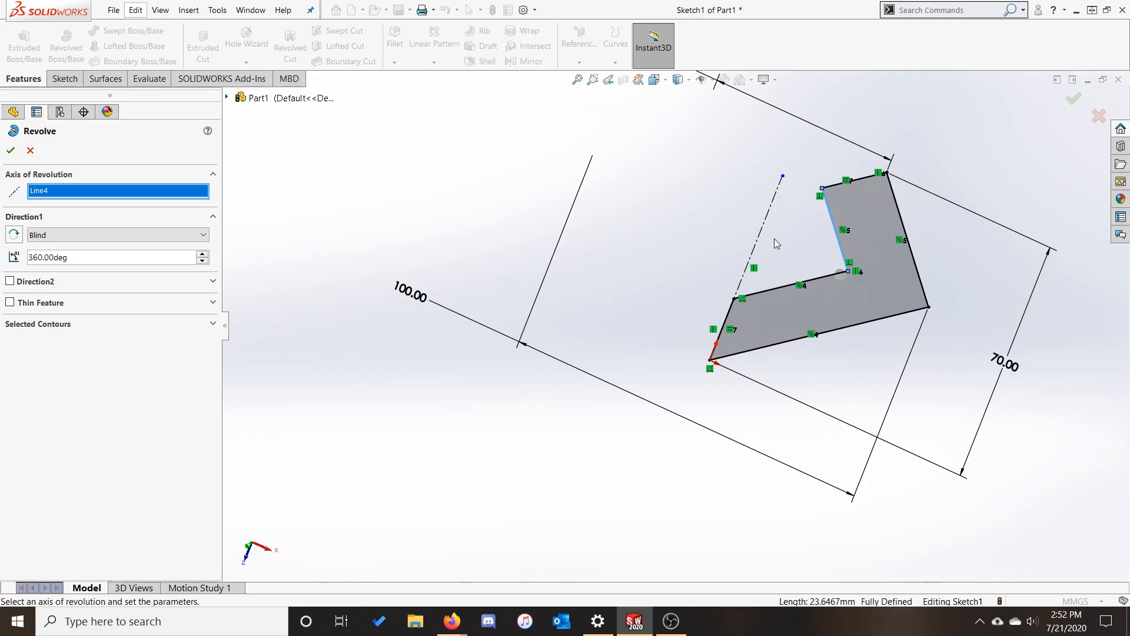
left_click(763, 225)
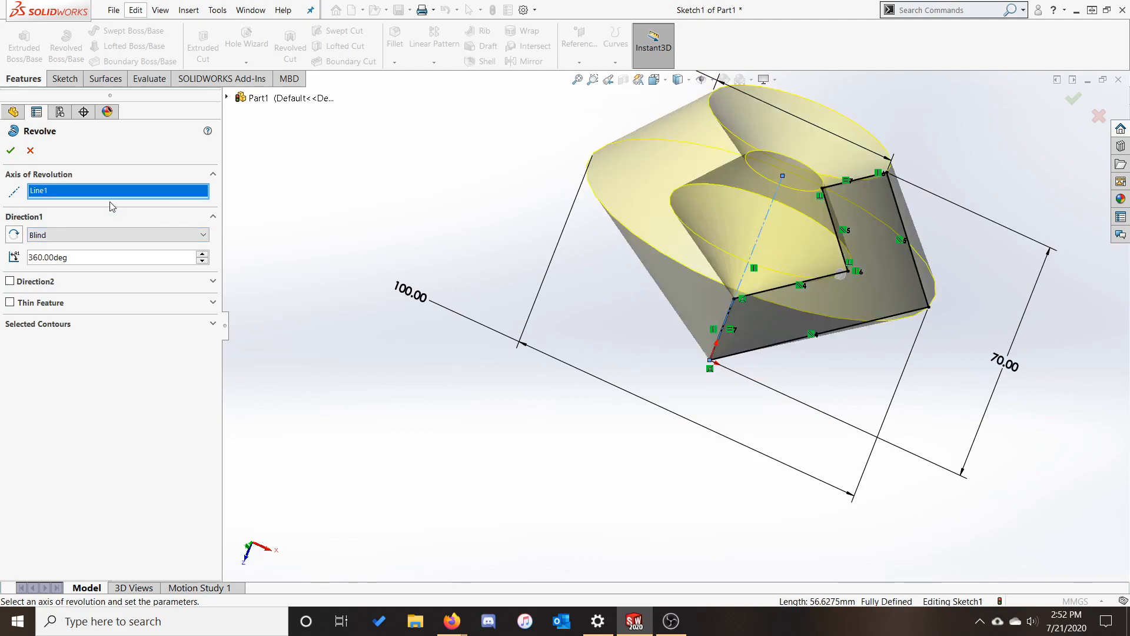
- Set the revolve angle to 180 degrees and its Direction 1 type to Mid Plane
left_click(100, 236)
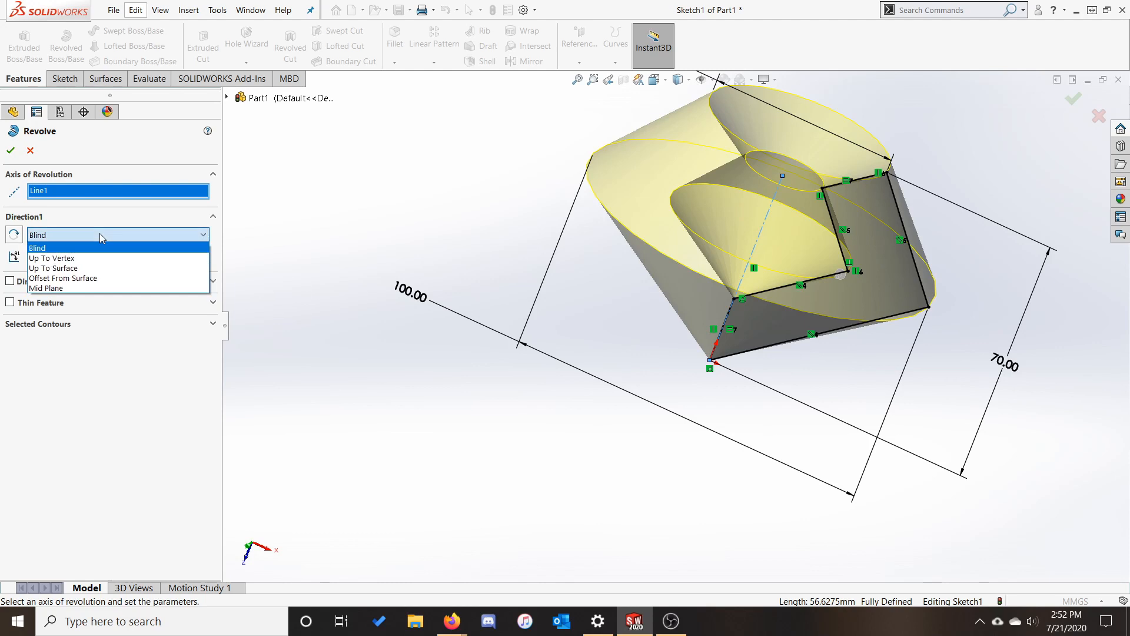
left_click(100, 235)
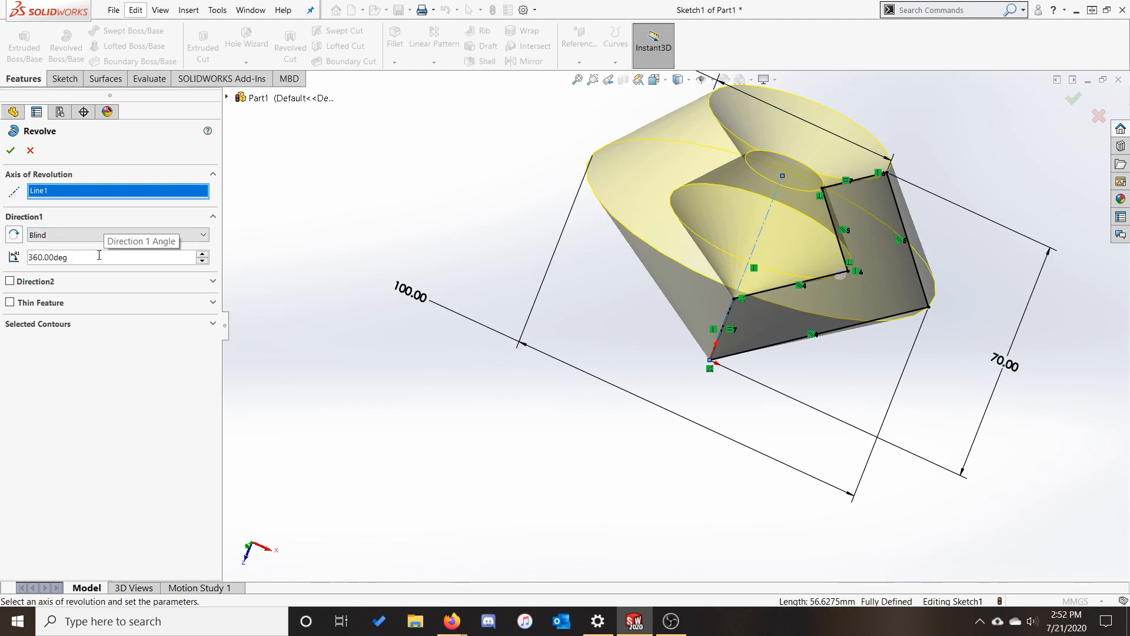
left_click(124, 257)
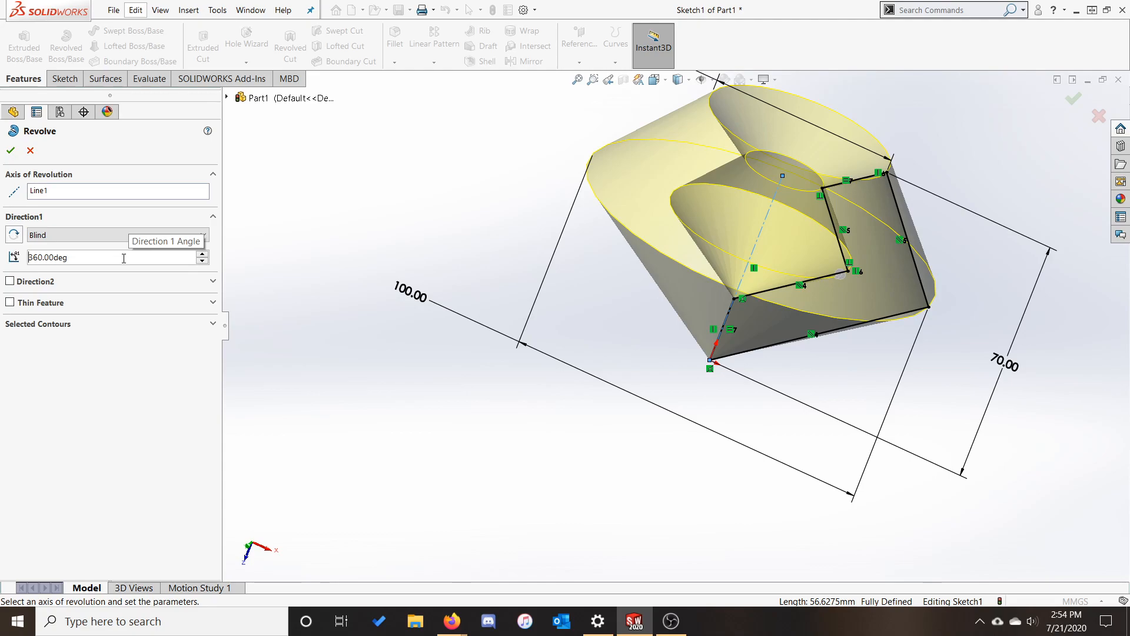
double_click(124, 257)
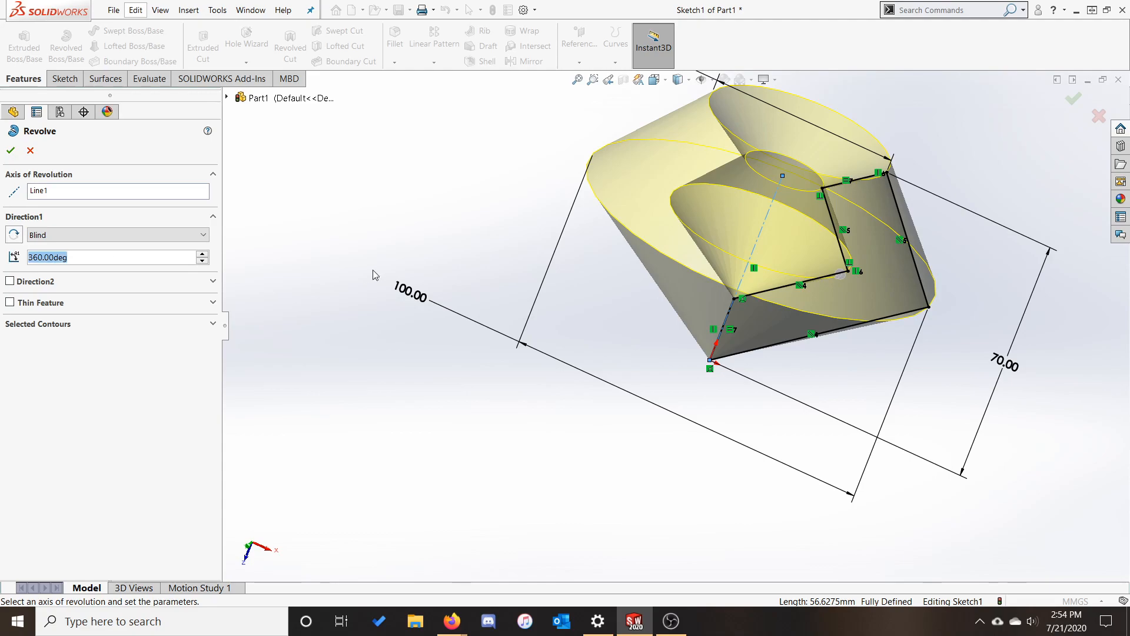
type("180")
key("Return")
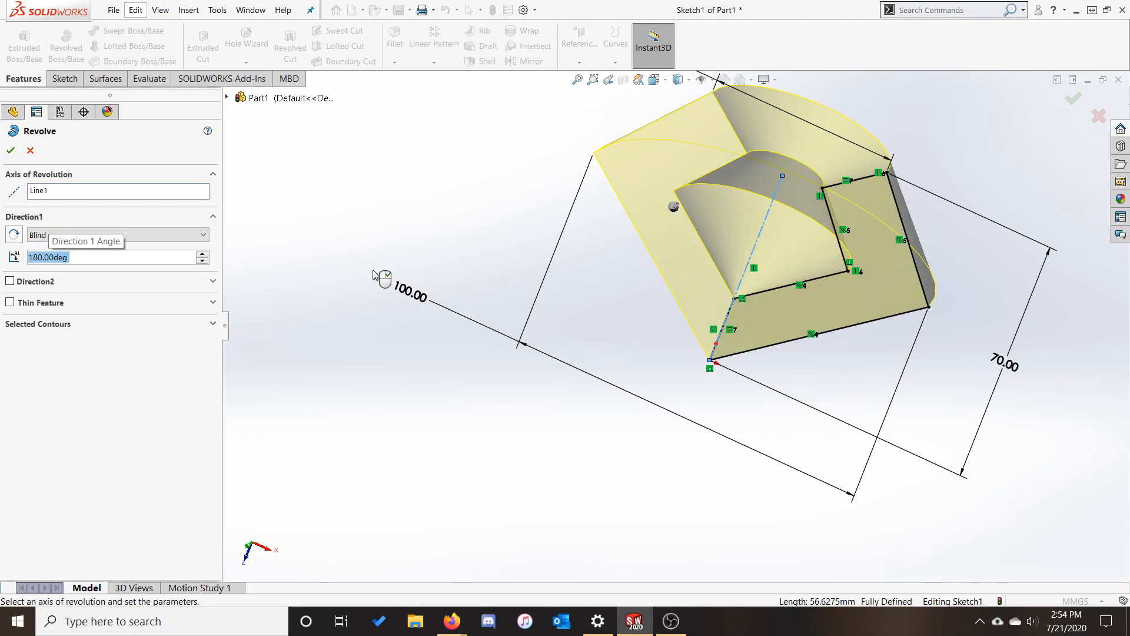
left_click(166, 234)
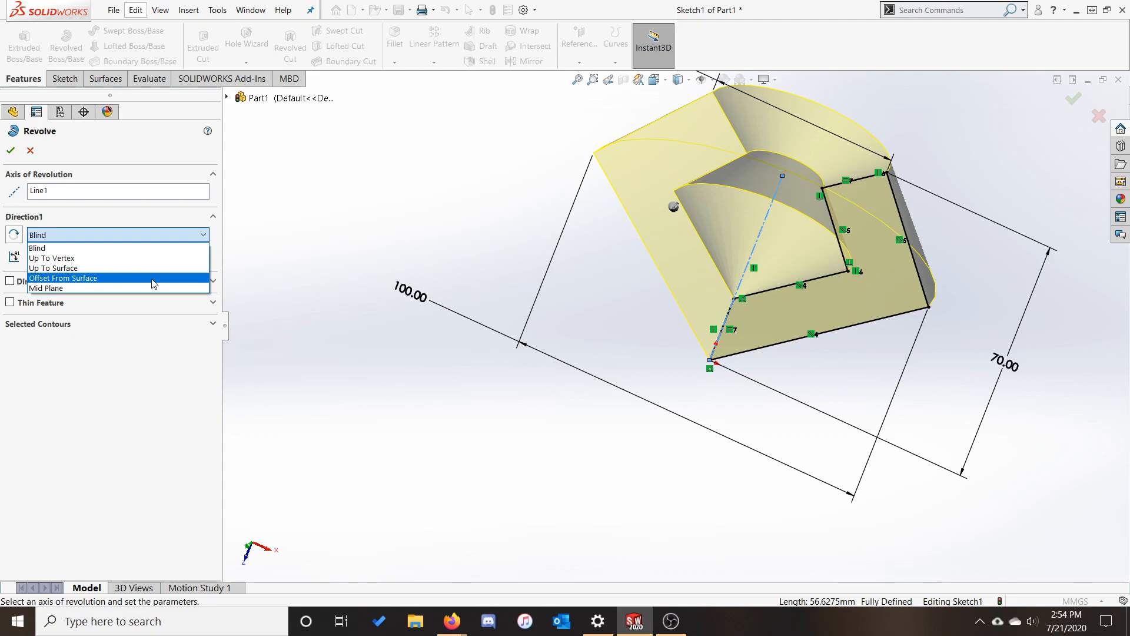
left_click(153, 287)
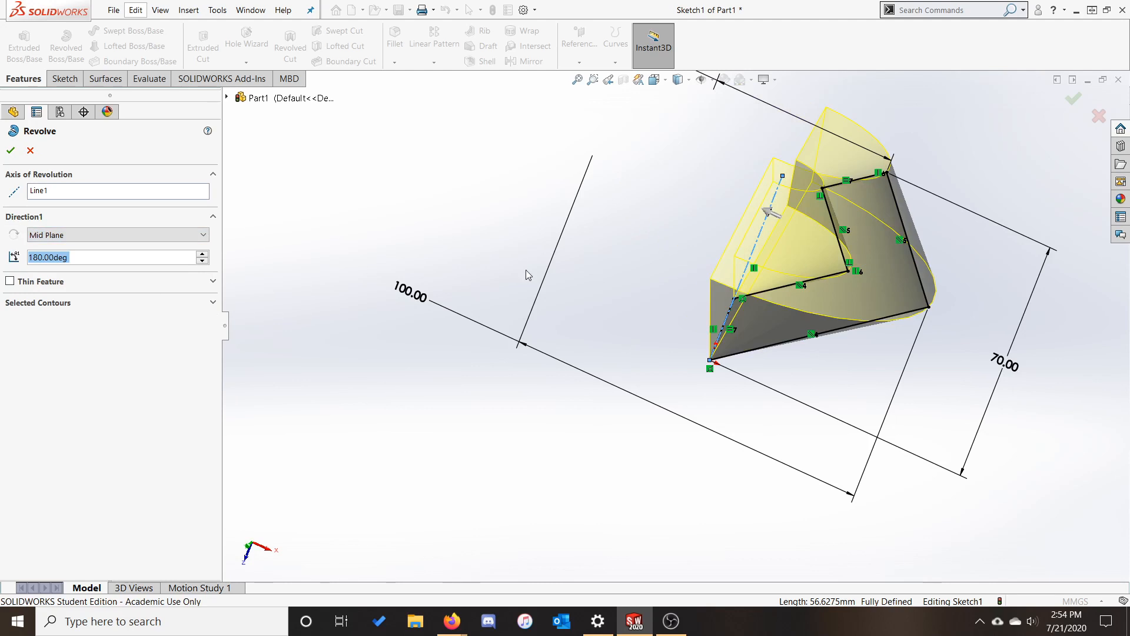
- Set Direction 1 back to Blind at 180 degrees, enable Direction 2, and accept the revolve
middle_click_drag(729, 226, 740, 275)
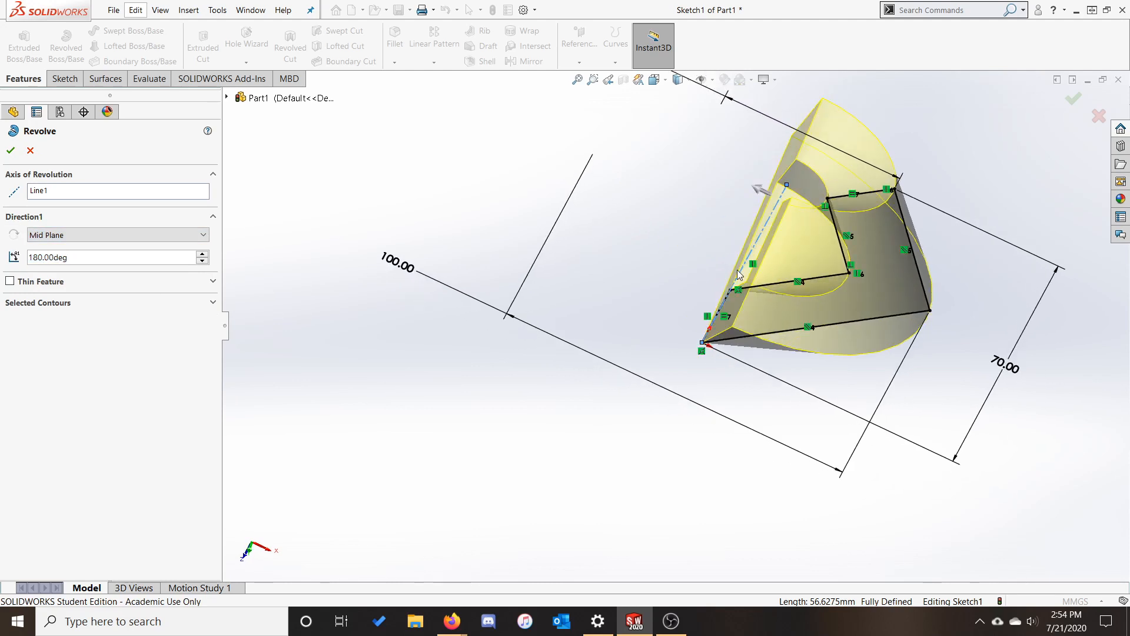
left_click(107, 236)
left_click(58, 248)
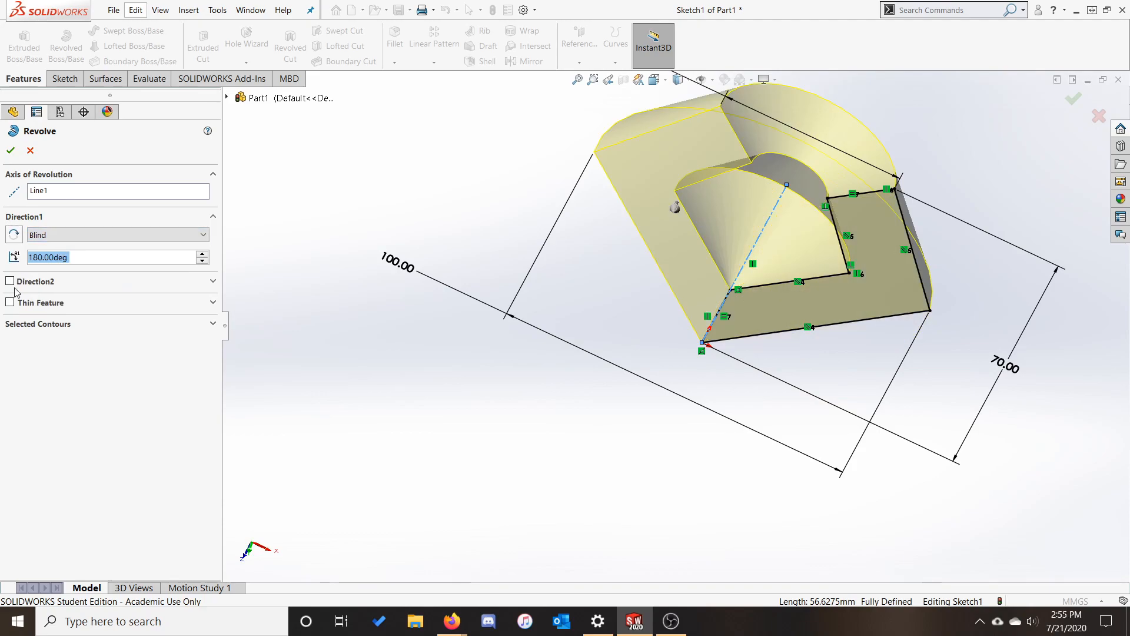
left_click(10, 282)
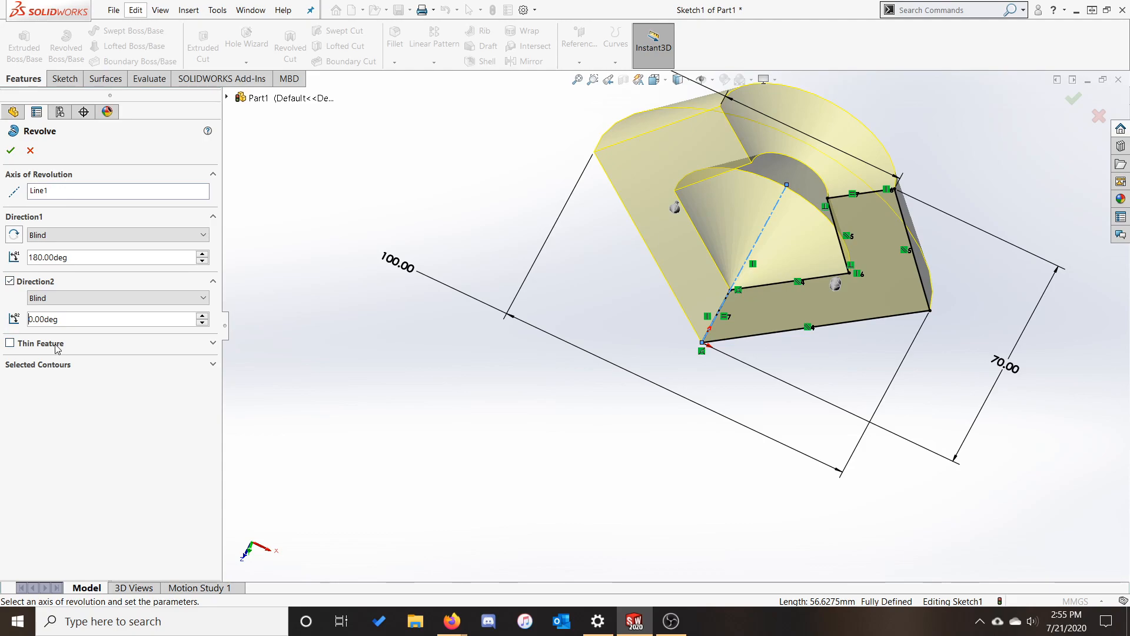
left_click(5, 148)
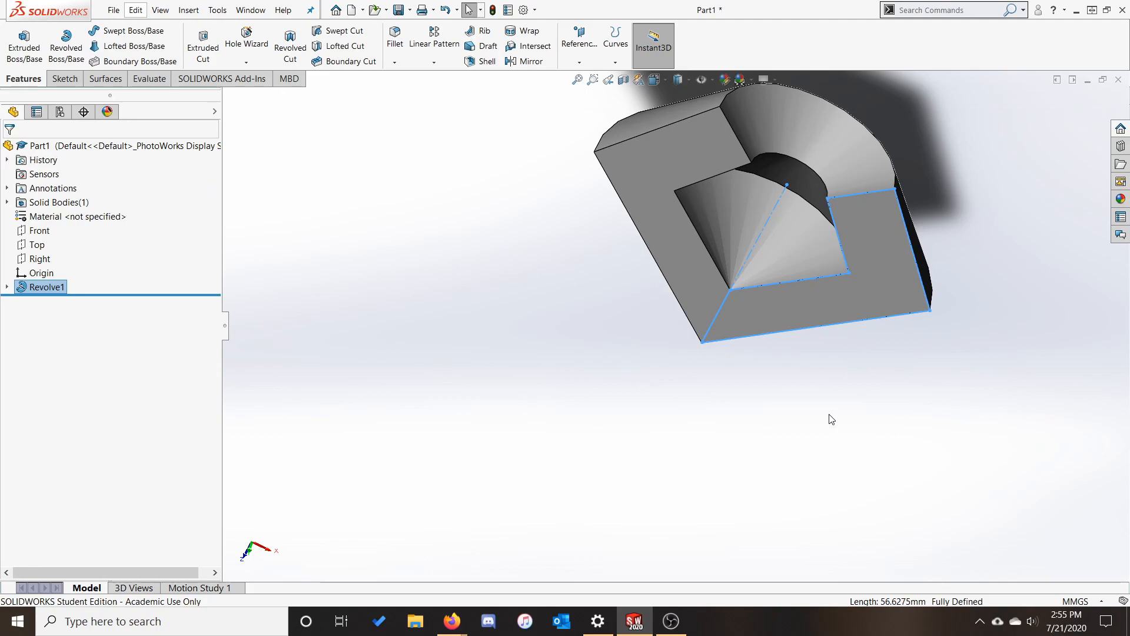
- Close the part without saving it and create a new part document
left_click(1119, 79)
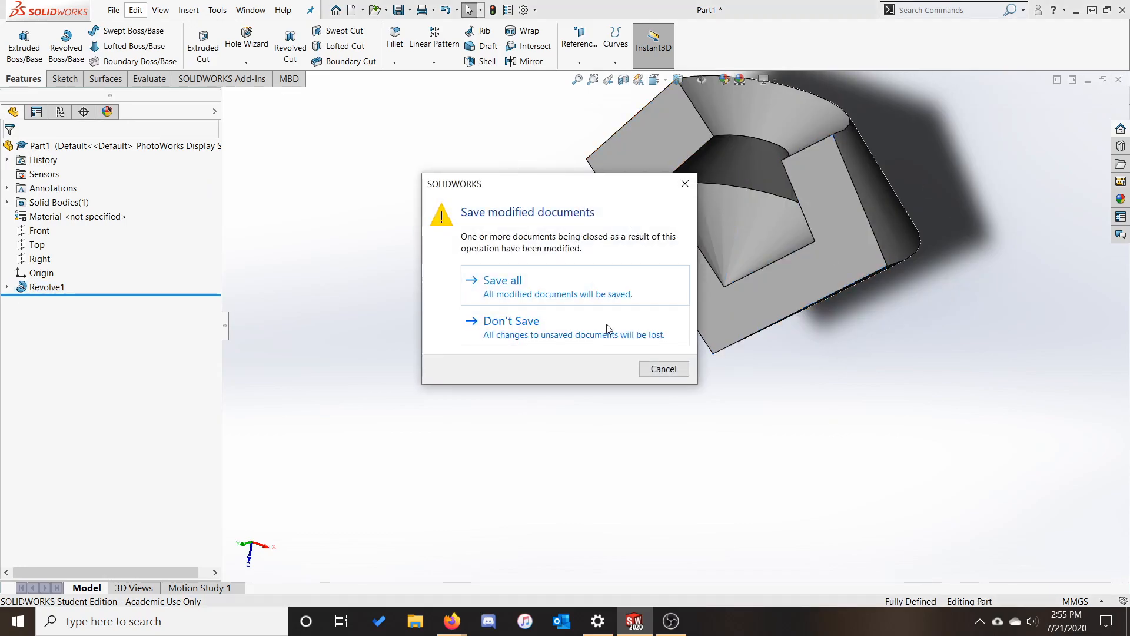
left_click(585, 328)
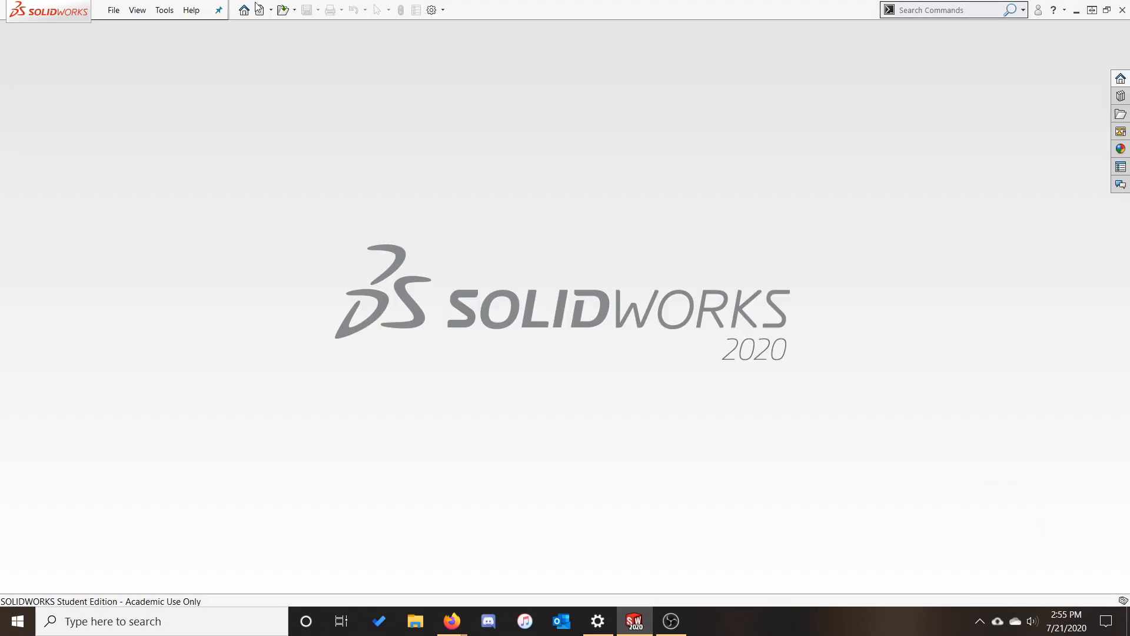
left_click(260, 9)
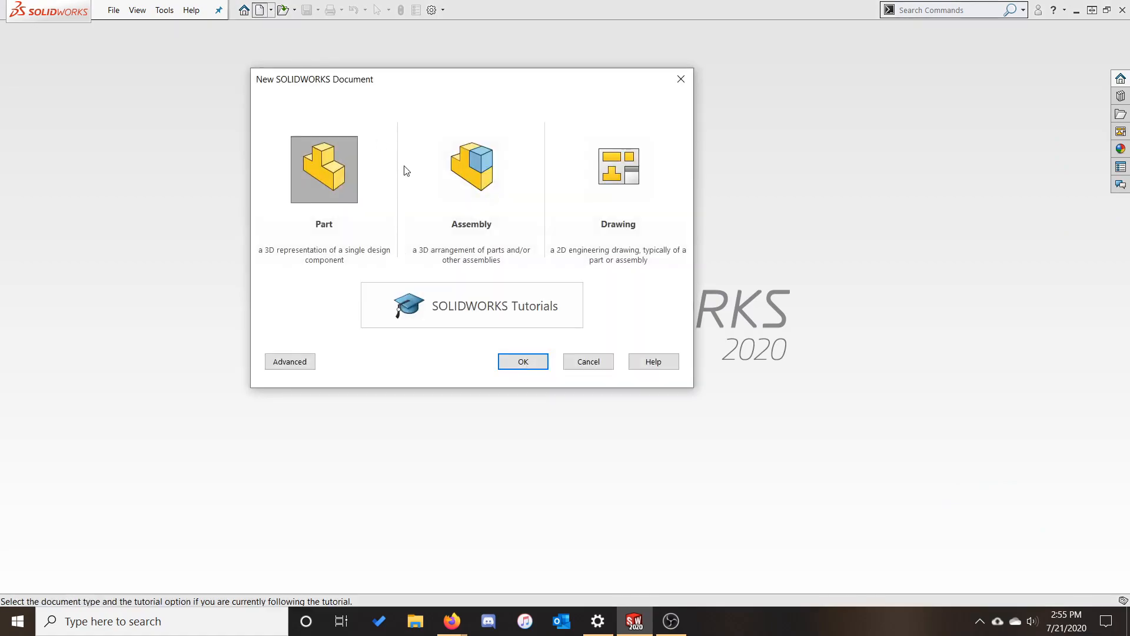
left_click(503, 365)
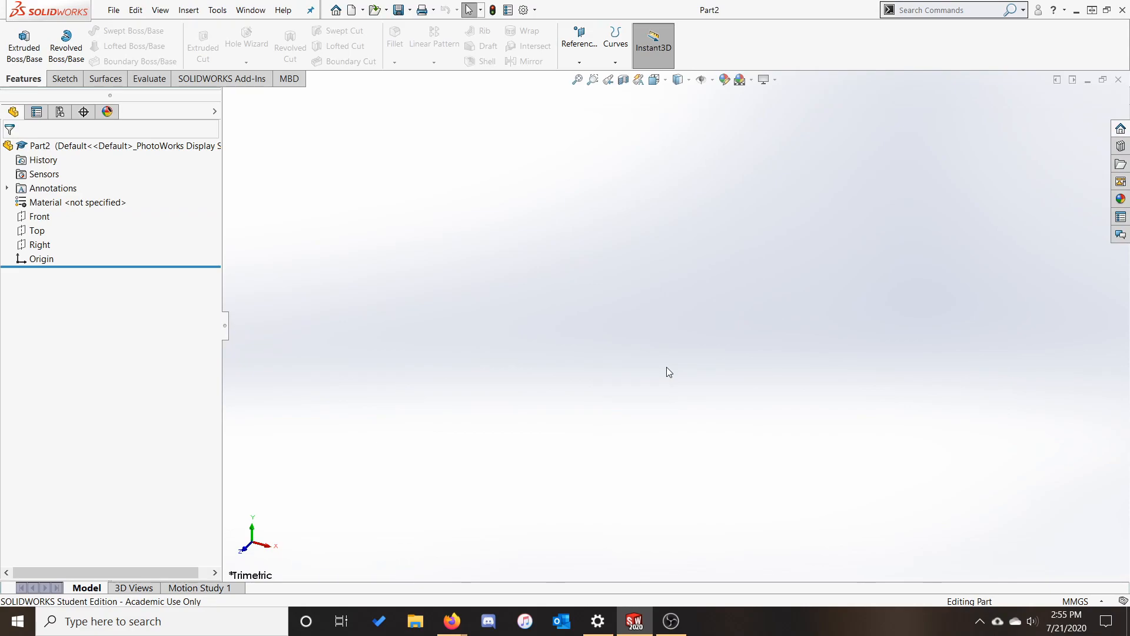
- Start a Revolved Boss/Base sketch on the Front plane and draw a vertical centerline about 55 mm long up from the origin
left_click(66, 45)
left_click(849, 265)
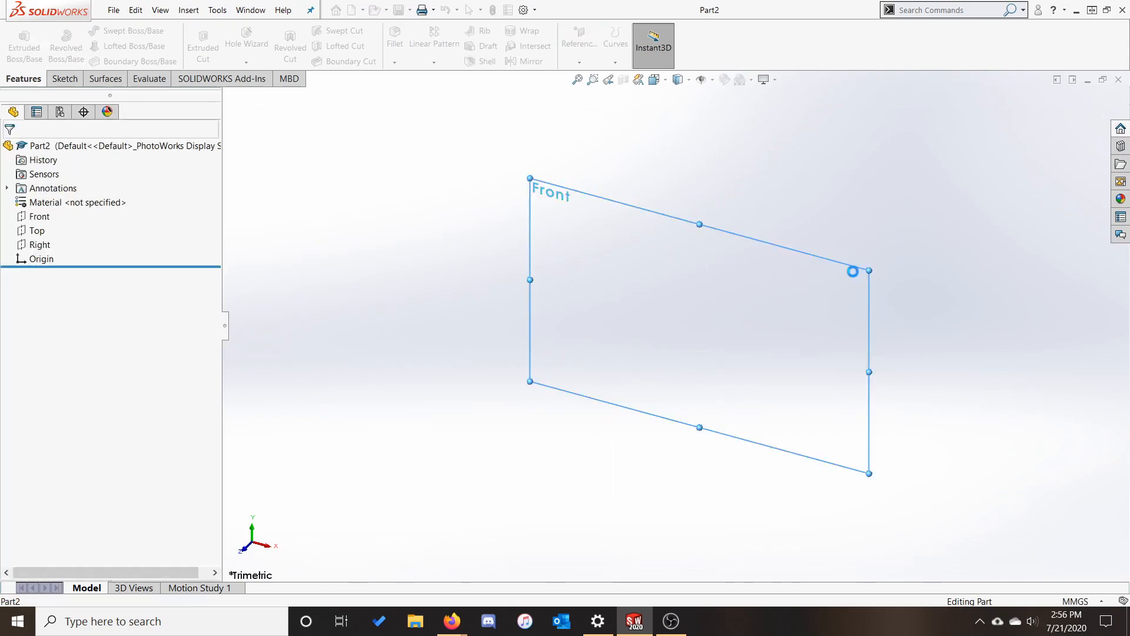
left_click(122, 31)
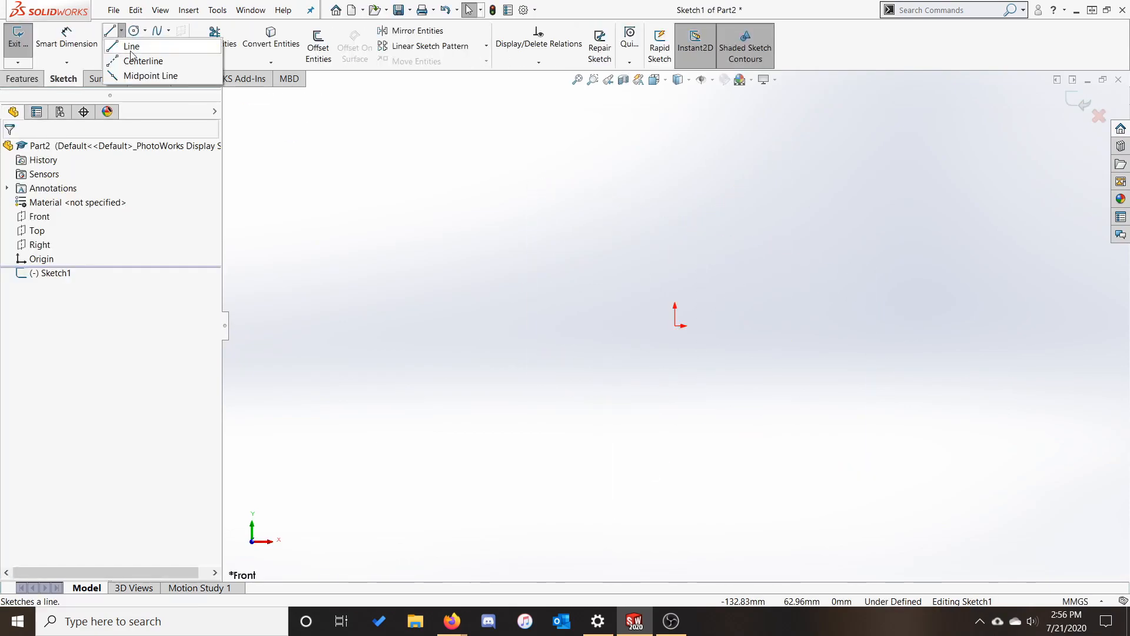
left_click(134, 60)
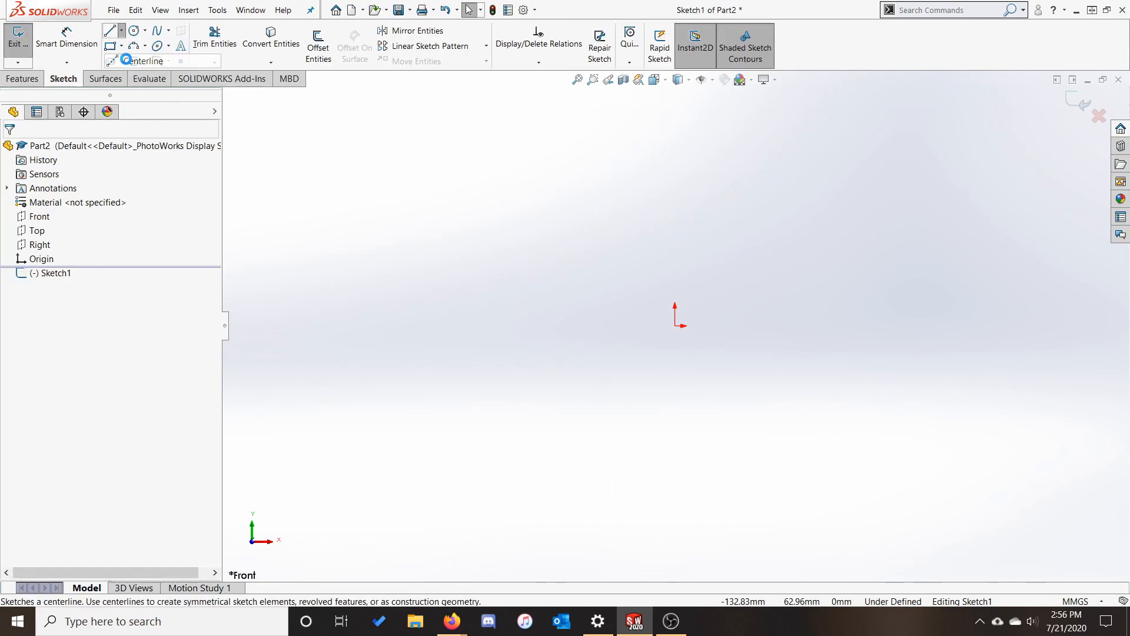
left_click(675, 326)
left_click(675, 144)
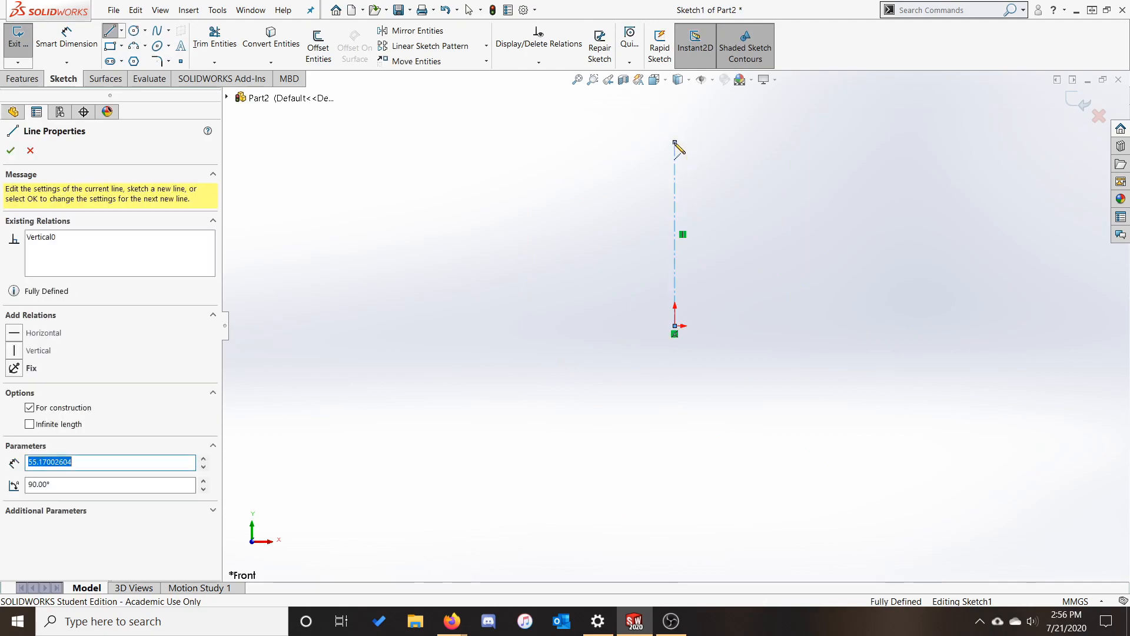
key("Escape")
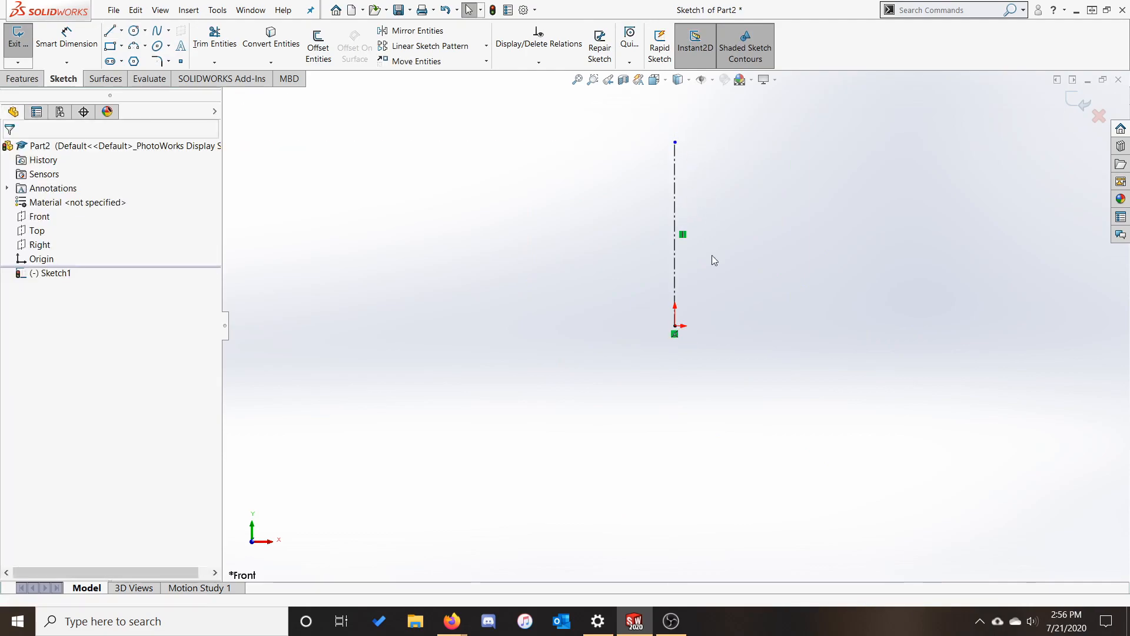
- Draw a horizontal line about 24 mm long outward from a point just below the centerline's upper end
left_click(110, 30)
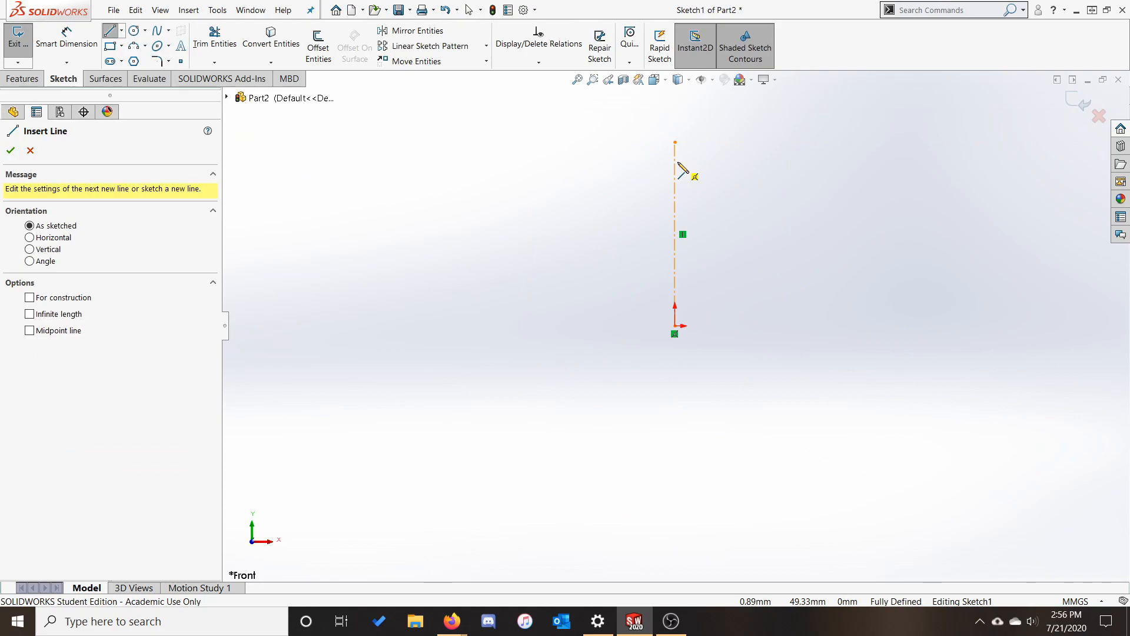
left_click(676, 162)
left_click(754, 162)
key("Escape")
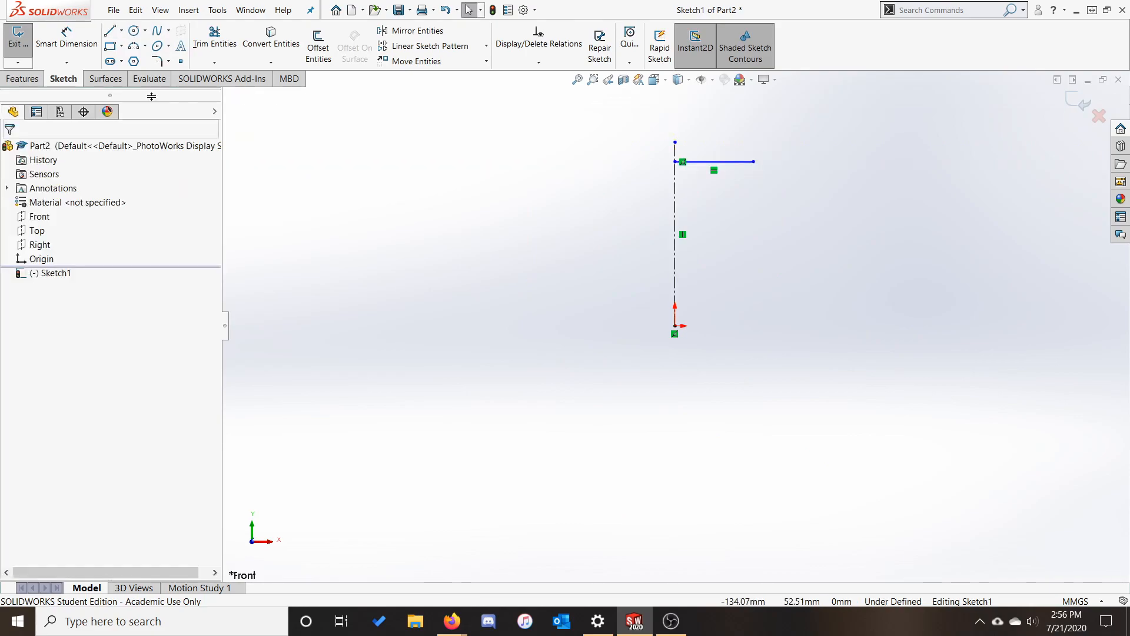
- Draw a three-point arc of about 31 mm radius down from the line's outer end, and a second bulging arc outward from its lower end
left_click(134, 46)
left_click(754, 161)
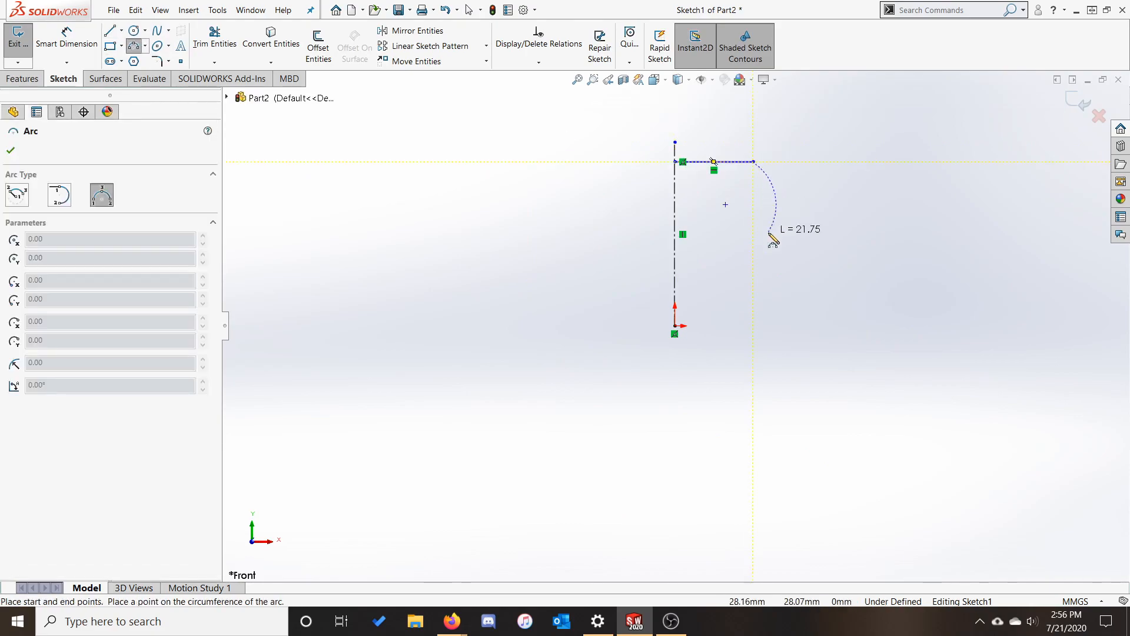
left_click(792, 246)
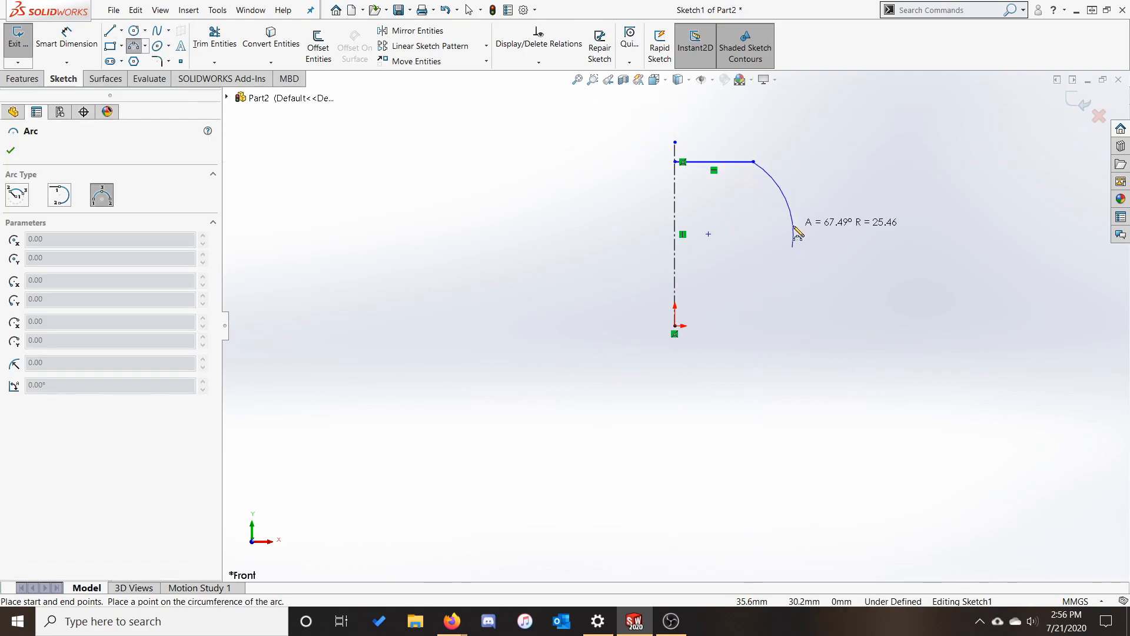
left_click(796, 232)
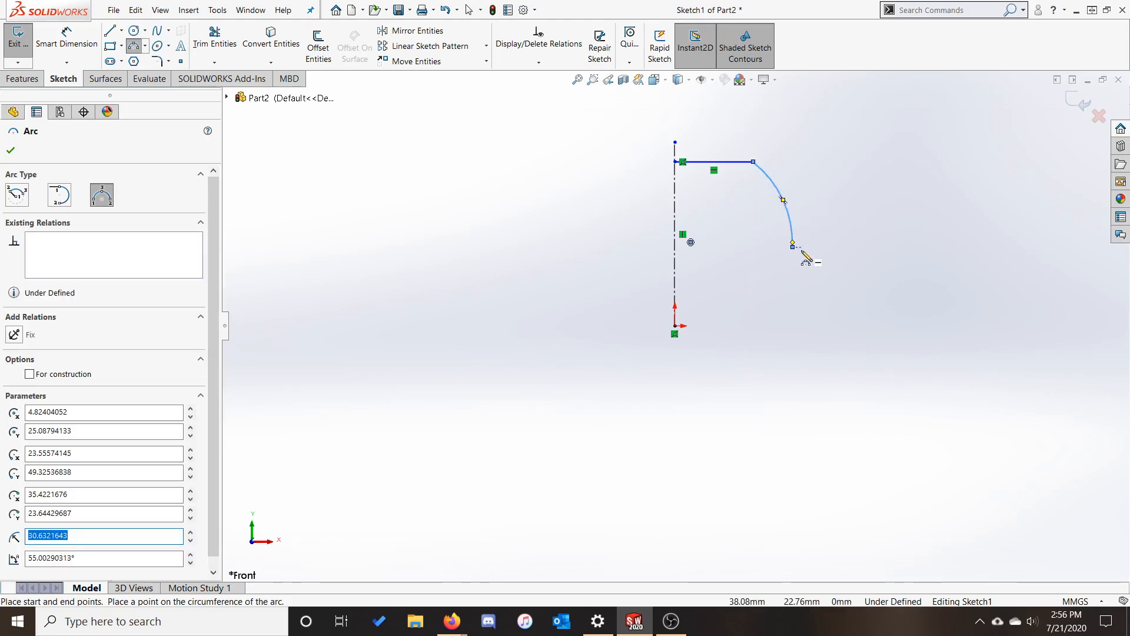
left_click(793, 247)
key("Escape")
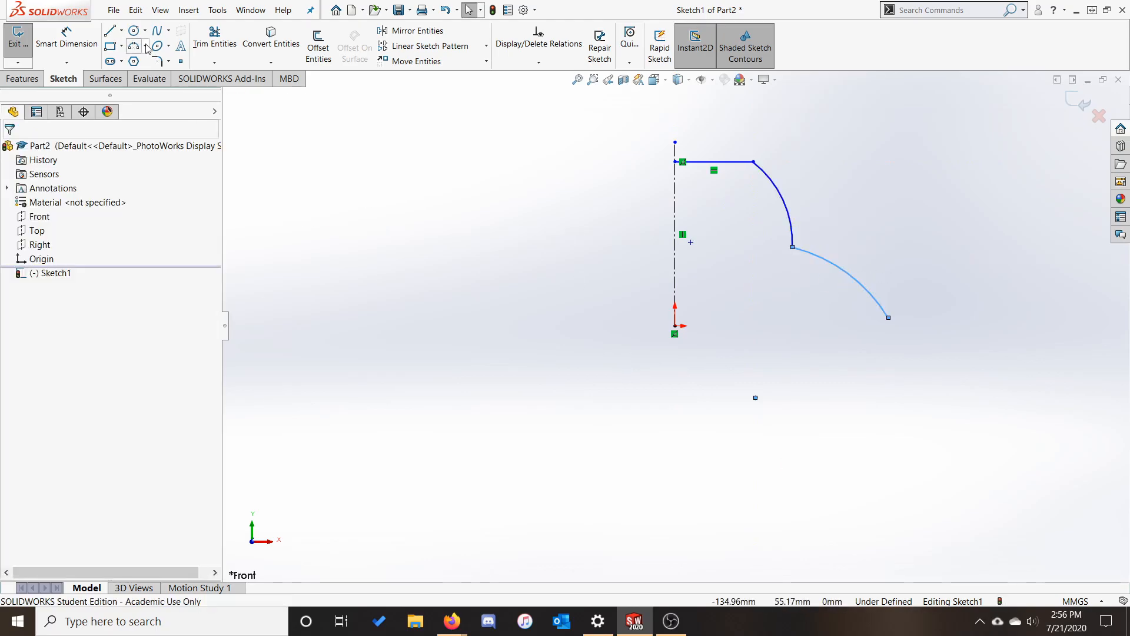
- Close the profile with a horizontal base line back to the centerline and a vertical line about 47 mm long up to the upper line
left_click(109, 30)
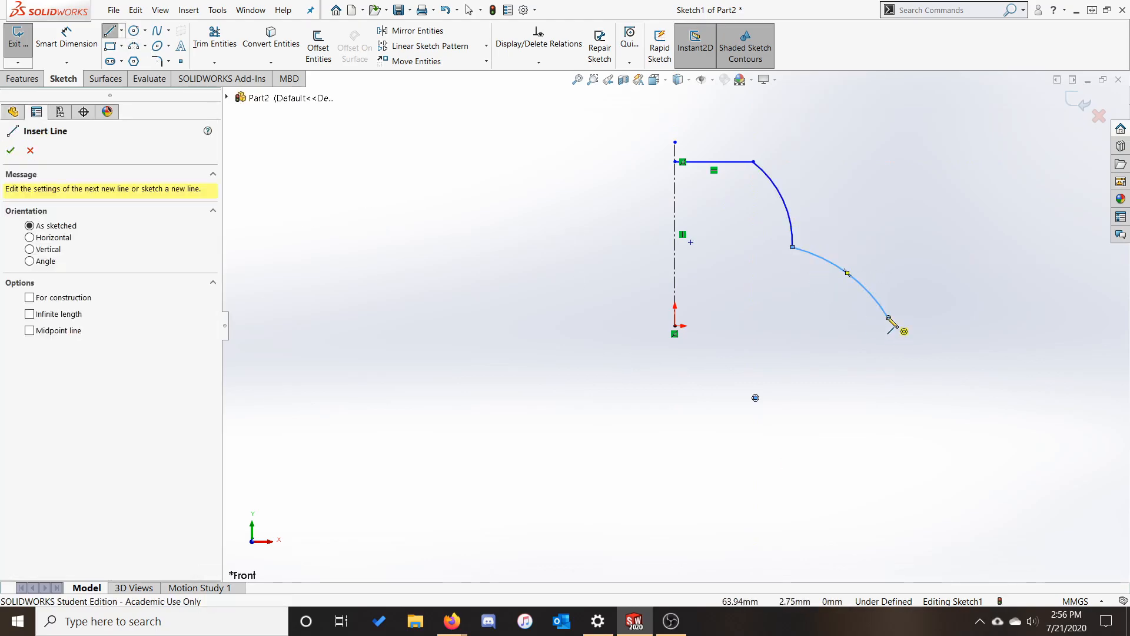
left_click(889, 318)
left_click(675, 318)
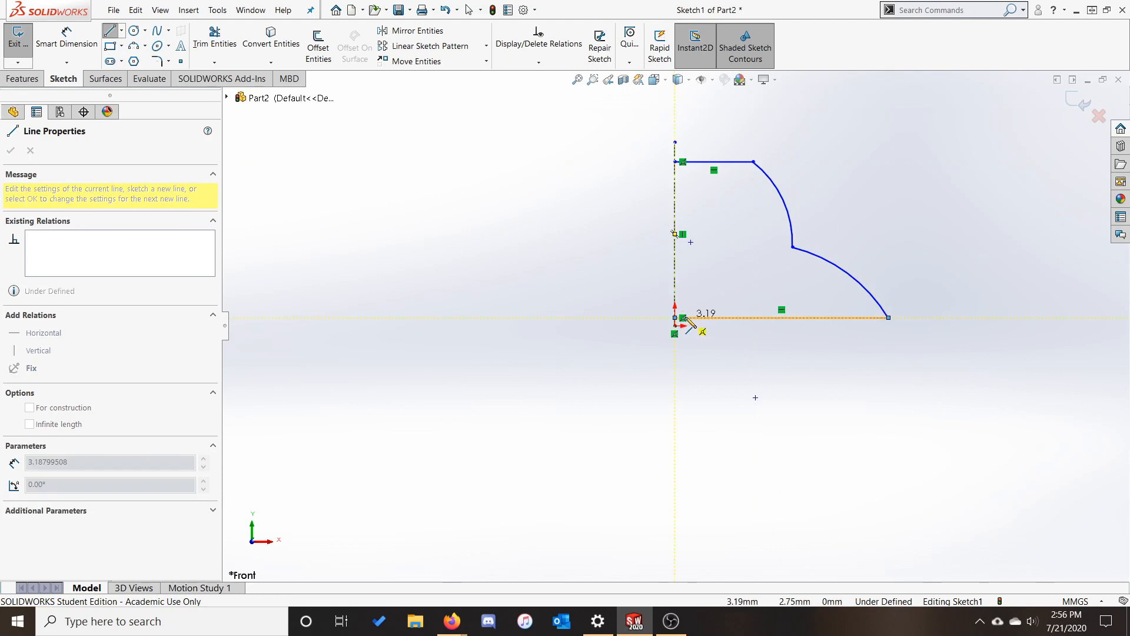
left_click(676, 161)
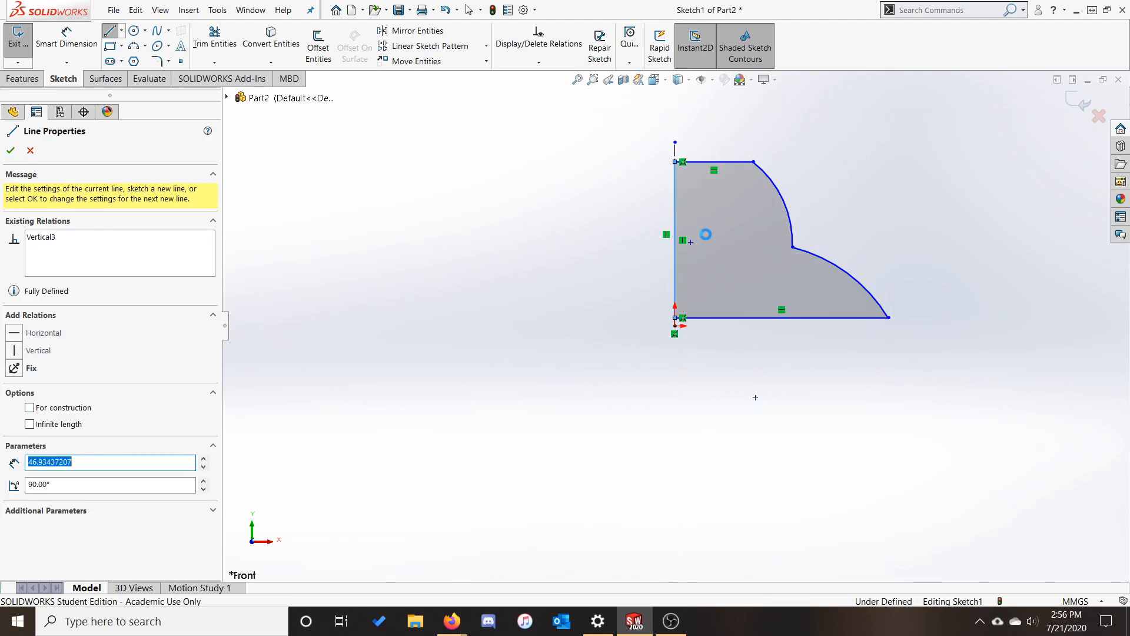
key("Escape")
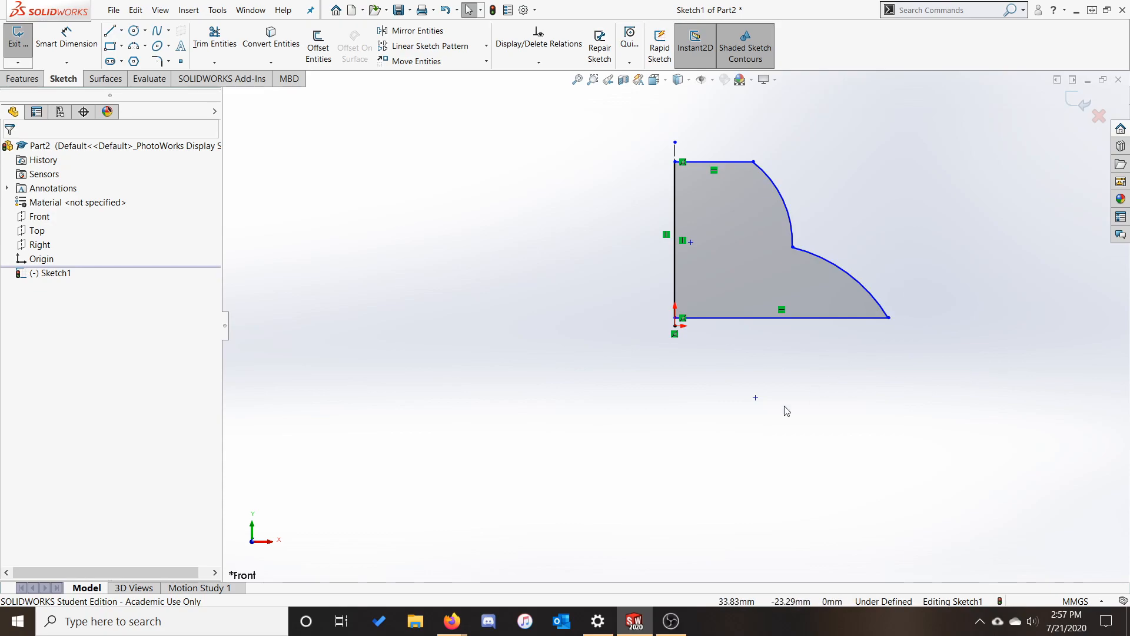
- Make the lower arc's center point coincident with the centerline
left_click(755, 398)
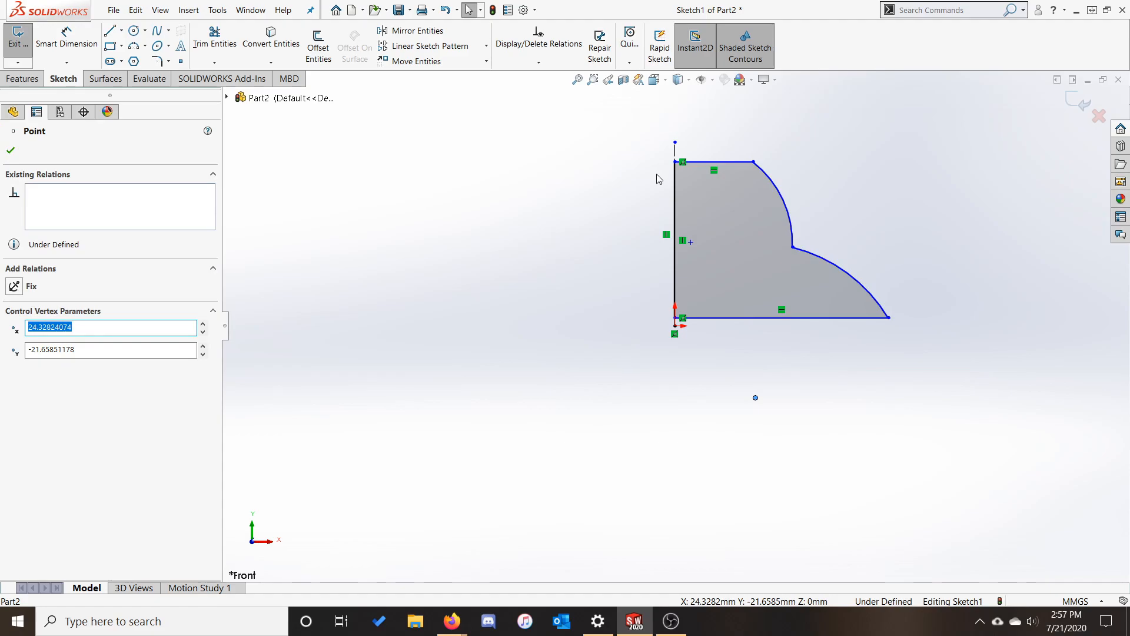
left_click(675, 154, "ctrl")
left_click(12, 364)
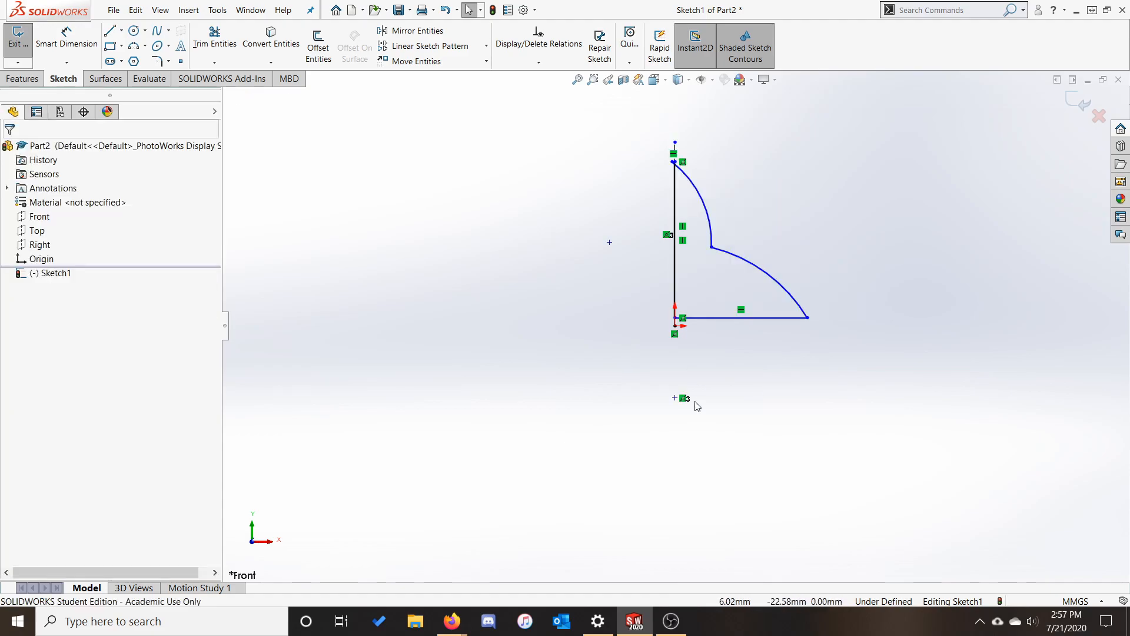
- Pull the upper arc's top endpoint outward from the centerline to reopen the short horizontal top edge
scroll(676, 181, "down", 3)
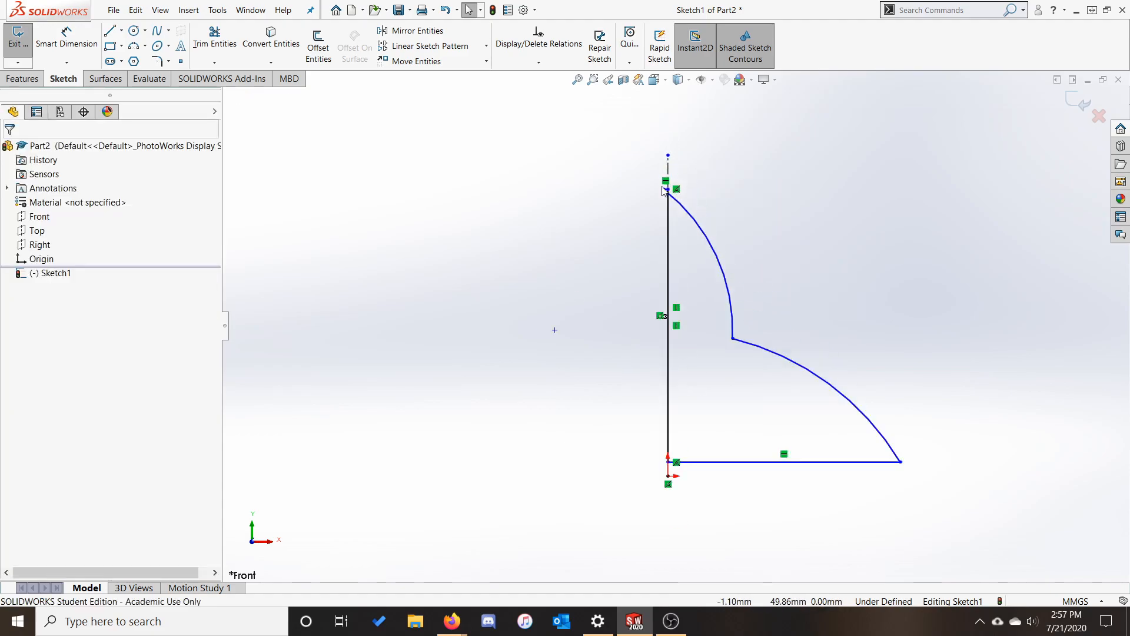
left_click_drag(663, 189, 709, 181)
scroll(852, 312, "up", 3)
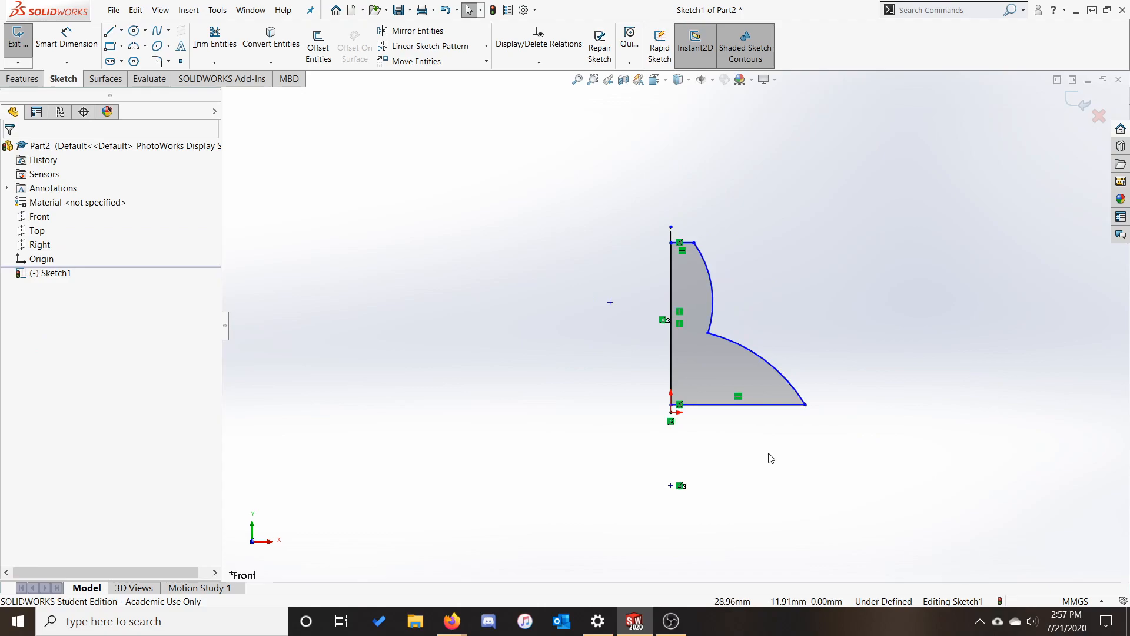
scroll(709, 369, "down", 1)
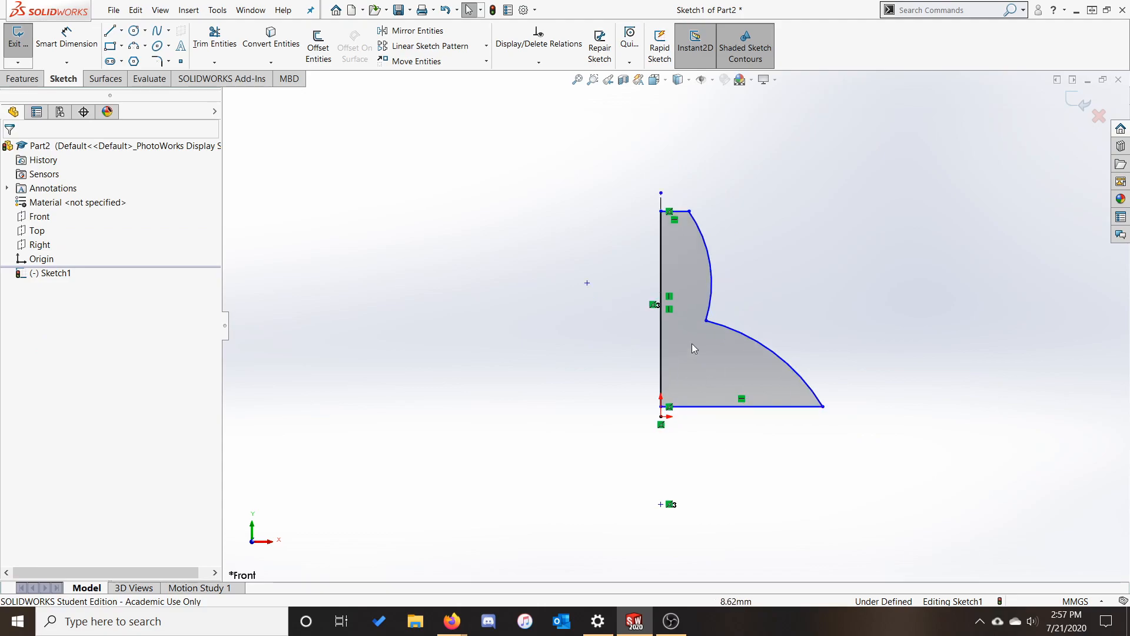
- Add doubled, diameter-style dimensions about the centerline: 90 mm to the outer base corner and 40 mm to the corner where the arcs meet
left_click(67, 36)
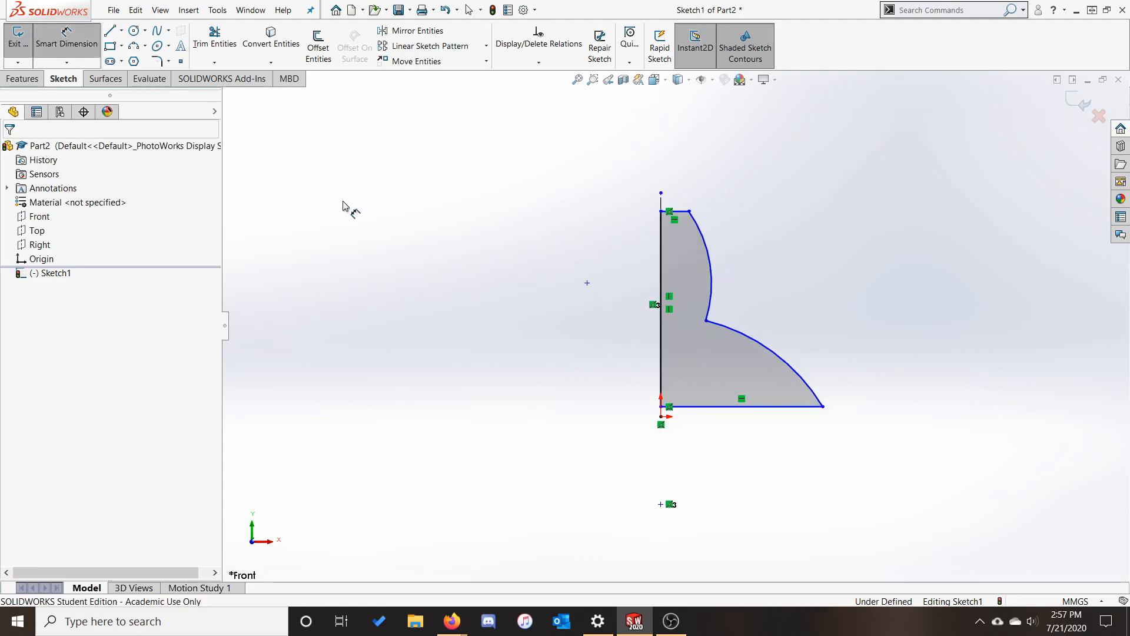
left_click(822, 406)
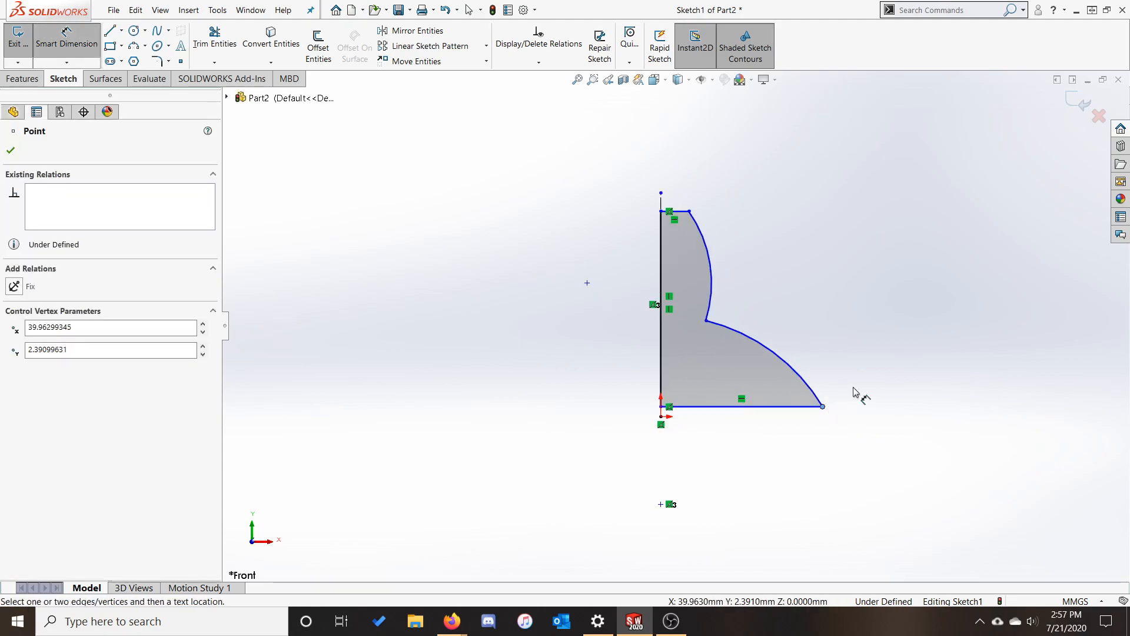
left_click(661, 204)
left_click(382, 172)
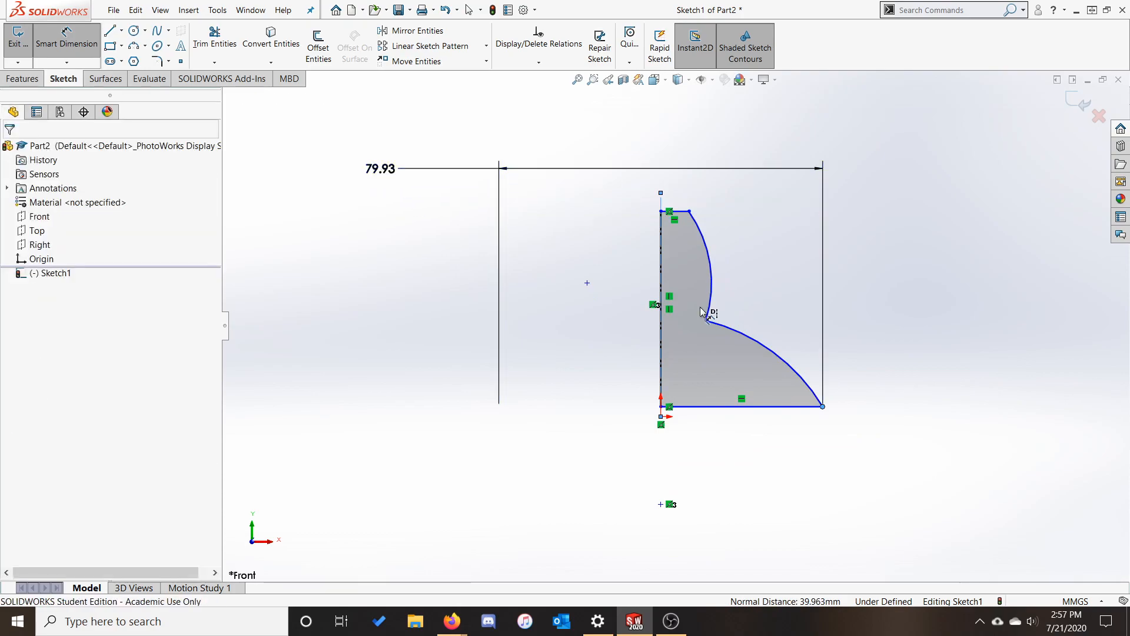
type("90")
key("Return")
left_click(661, 354)
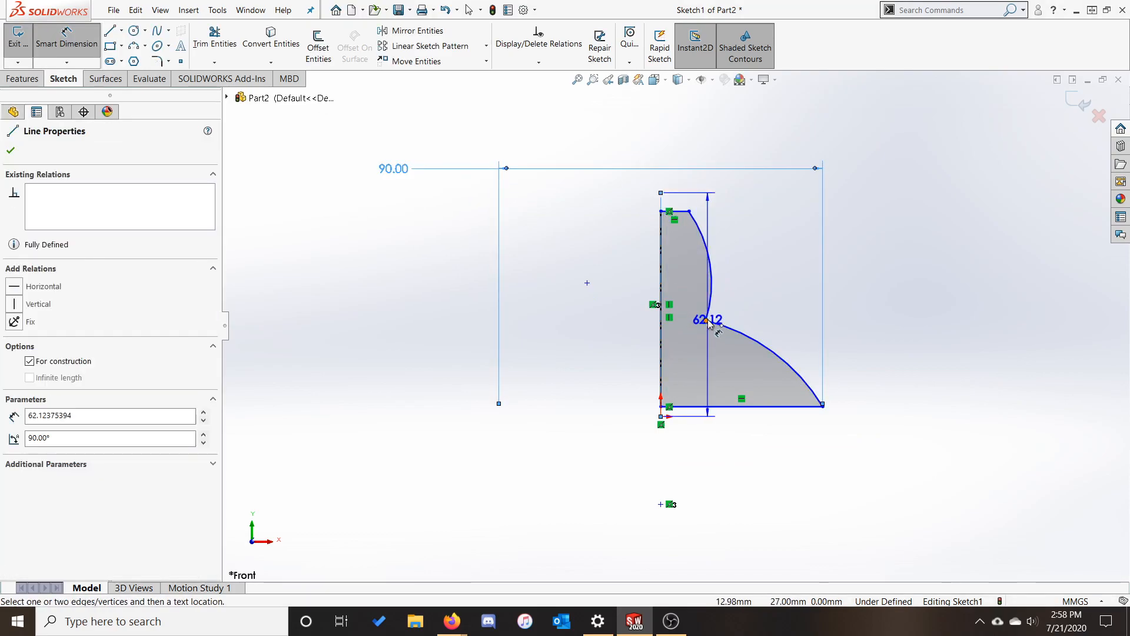
left_click(706, 321)
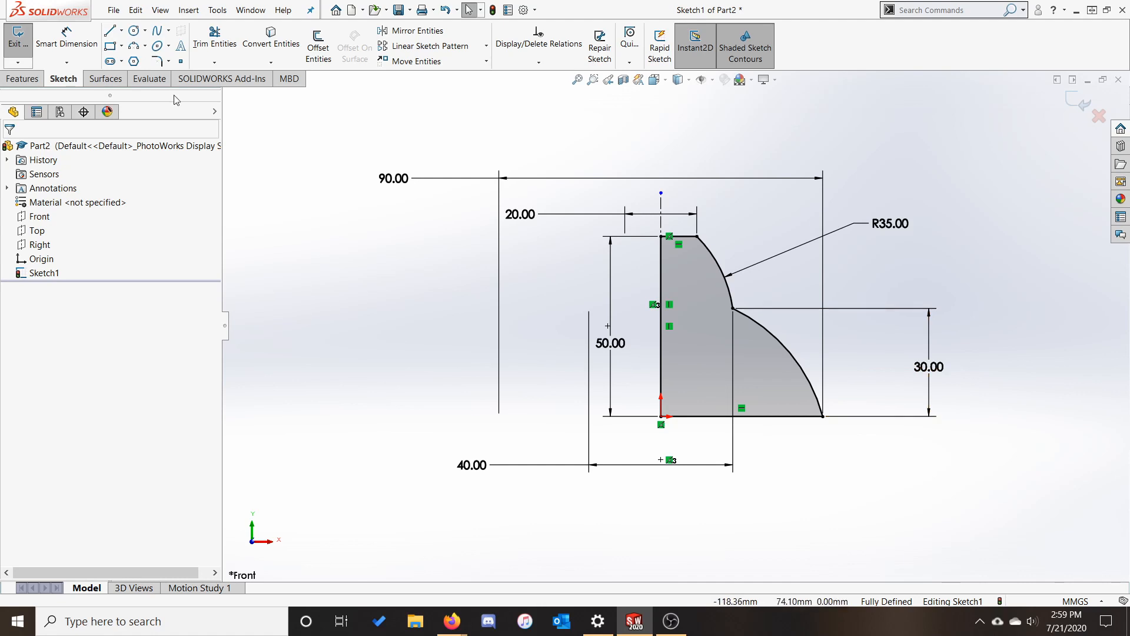
- Revolve the closed profile 360 degrees about the centerline with a Blind Direction 1
left_click(22, 79)
left_click(65, 47)
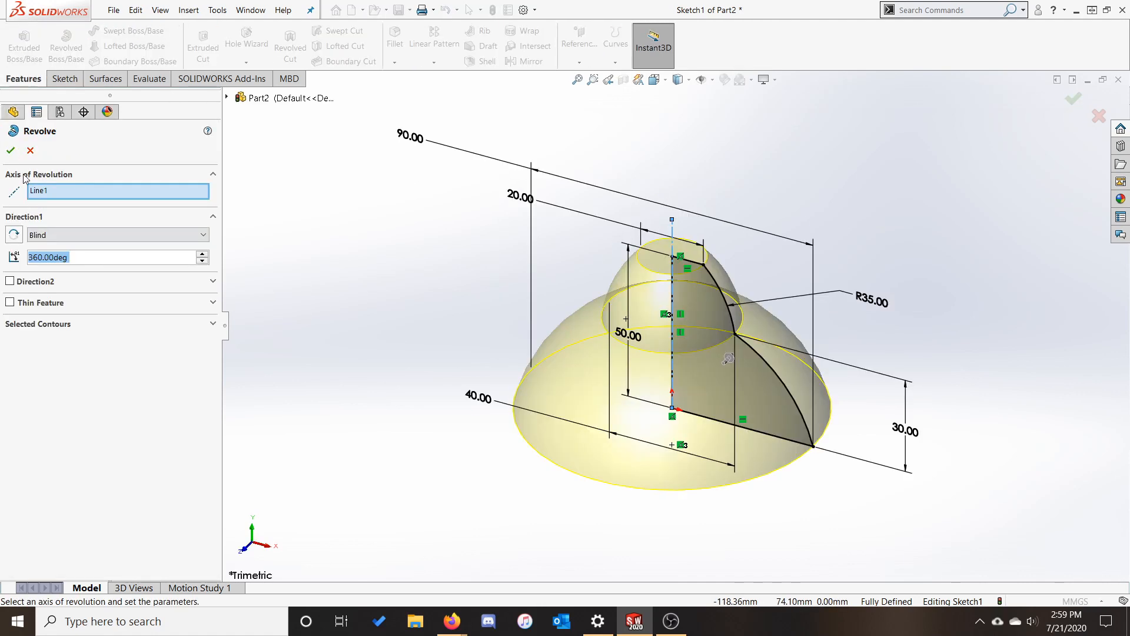
left_click(10, 152)
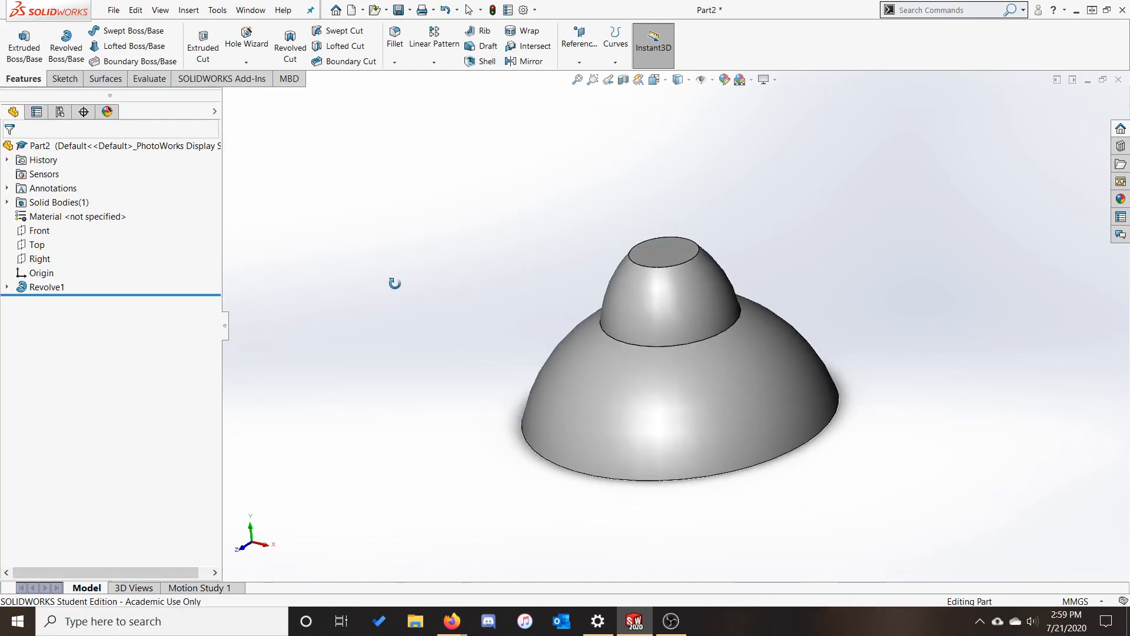
- Display the revolved body's temporary axis while the new sketch is viewed from the front
middle_click_drag(391, 283, 425, 260)
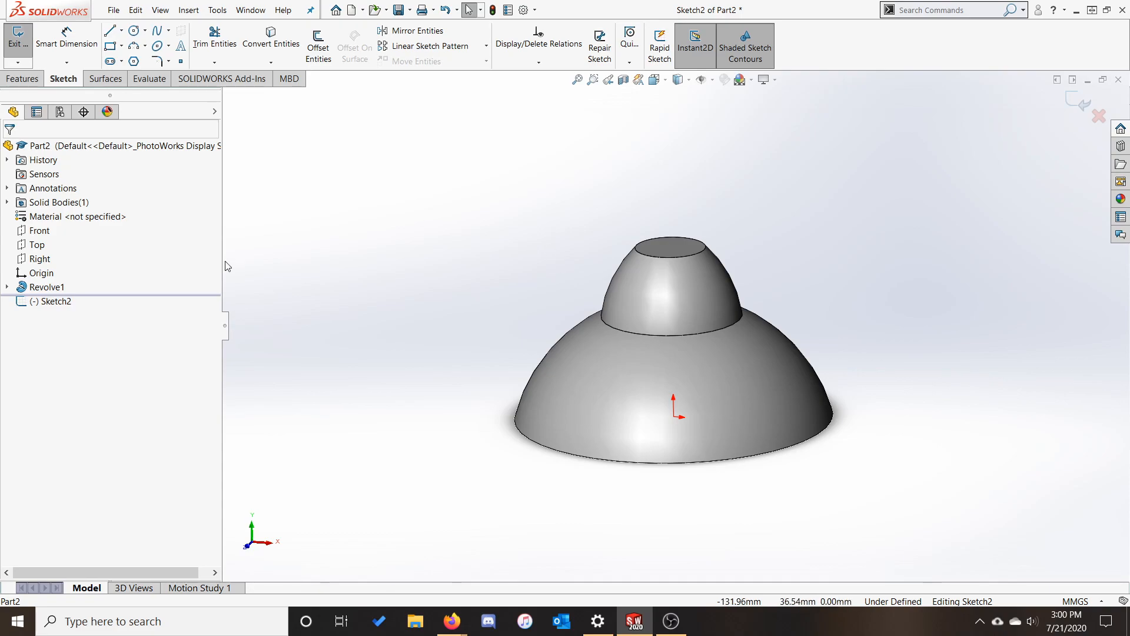
key("ctrl+1")
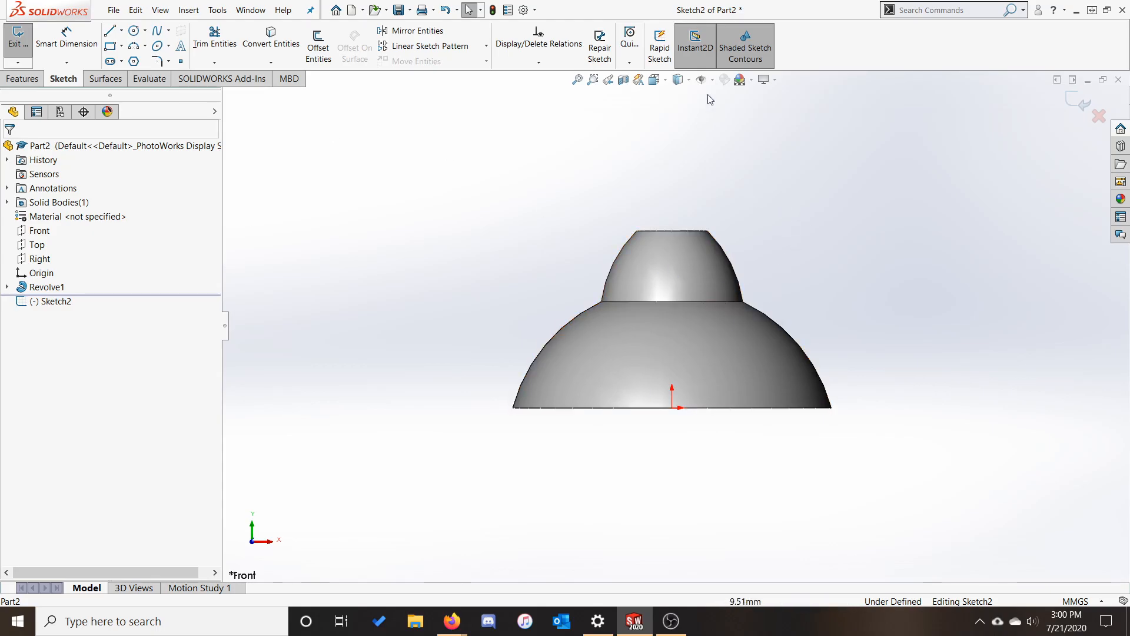
left_click(713, 80)
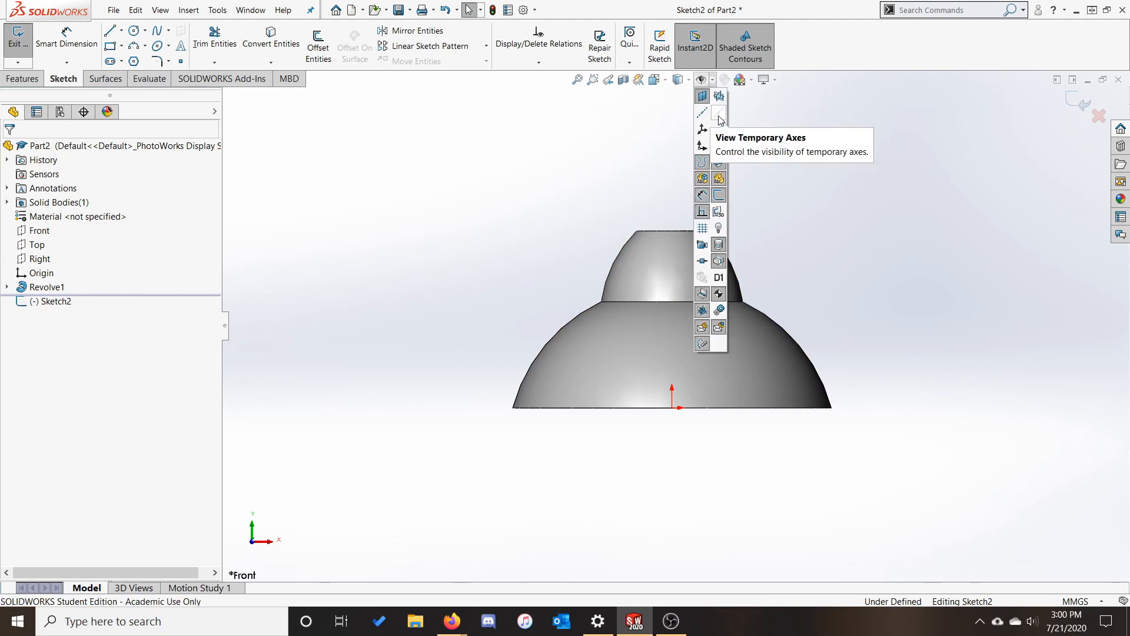
left_click(719, 117)
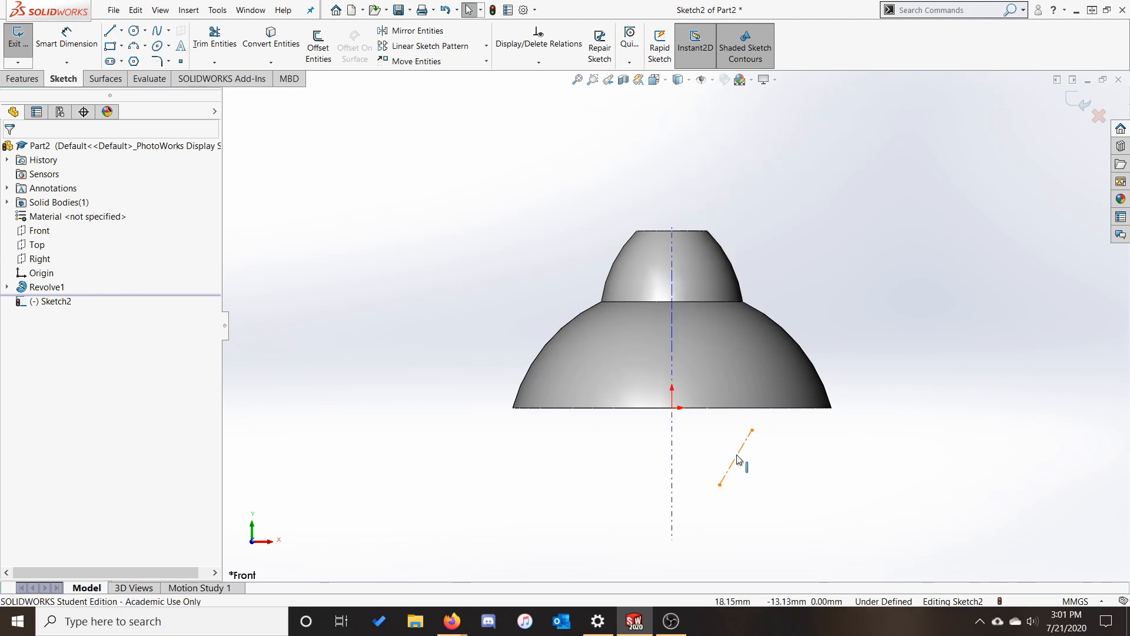
- Make the slanted construction line below the base collinear with the body's temporary axis
left_click(735, 459)
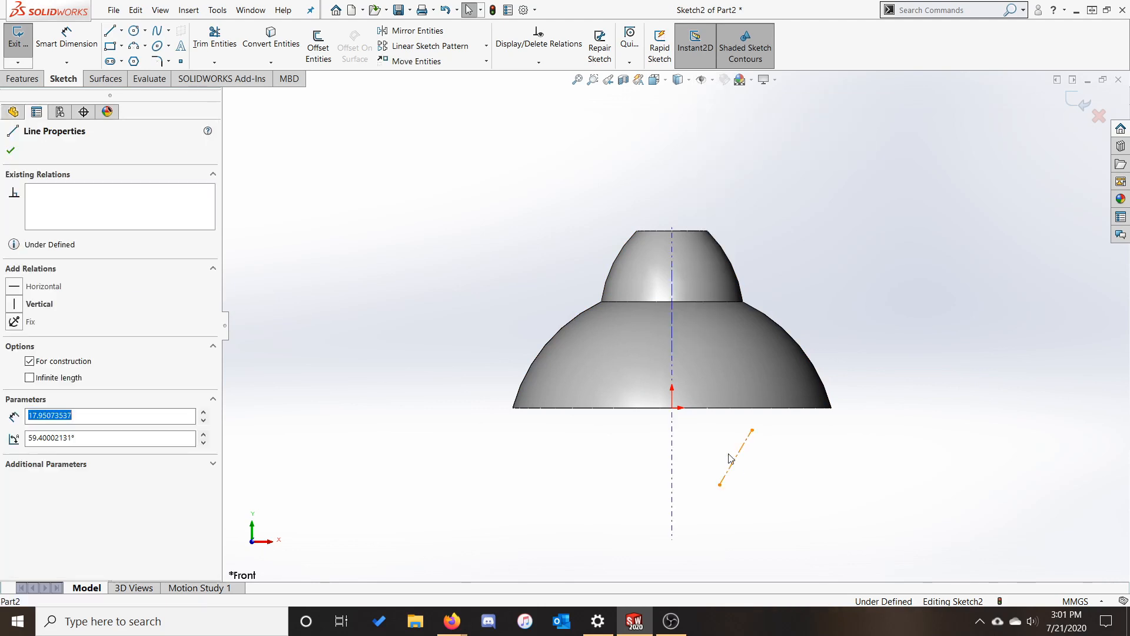
left_click(672, 451, "ctrl")
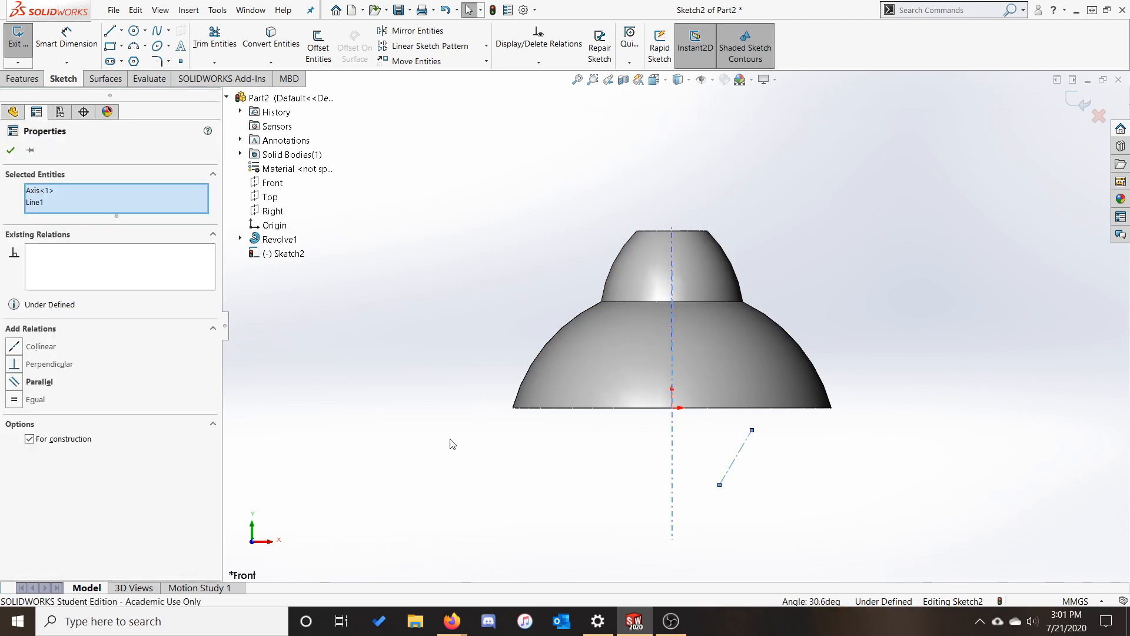
left_click(14, 347)
left_click(806, 216)
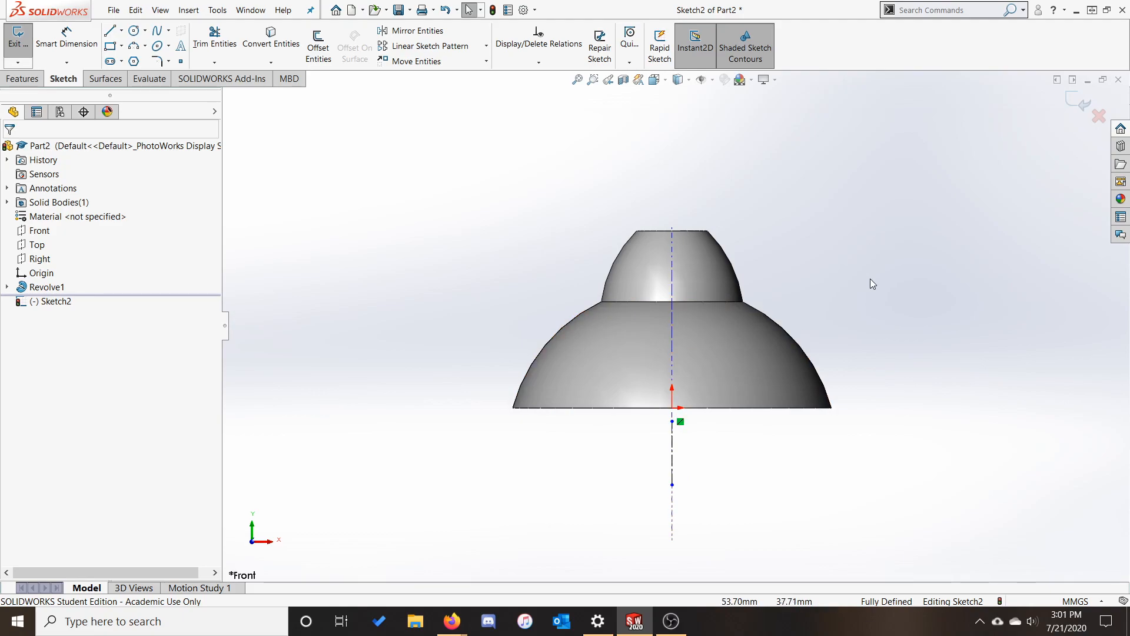
- Sketch a circle beside the upper dome's outline and dimension its diameter as 5 mm
left_click(135, 30)
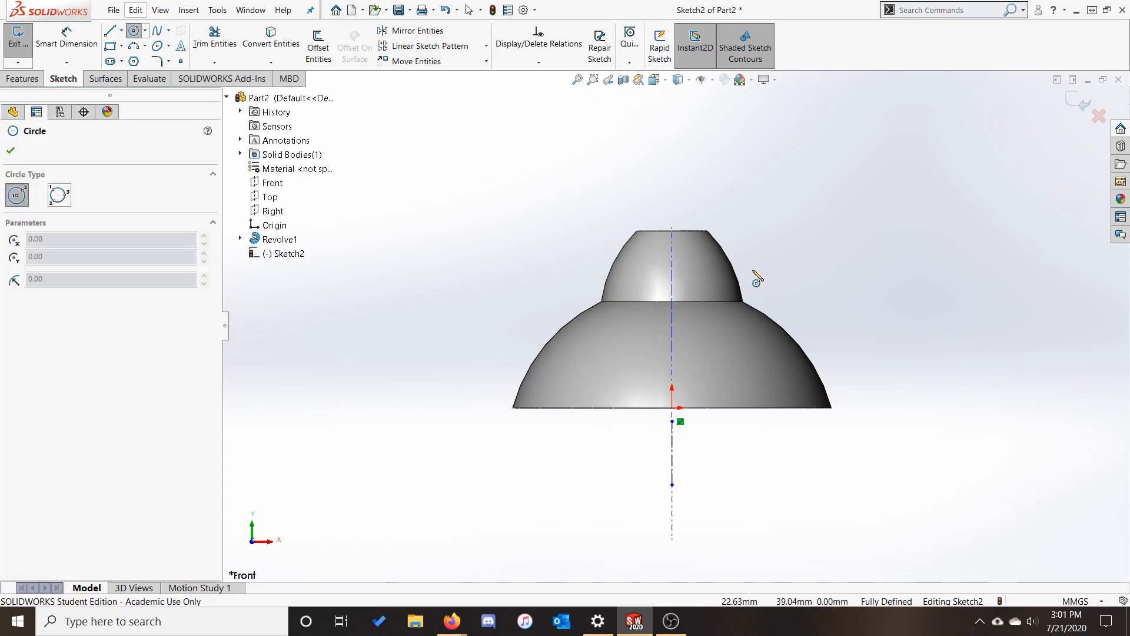
left_click(755, 274)
left_click(768, 287)
left_click(66, 31)
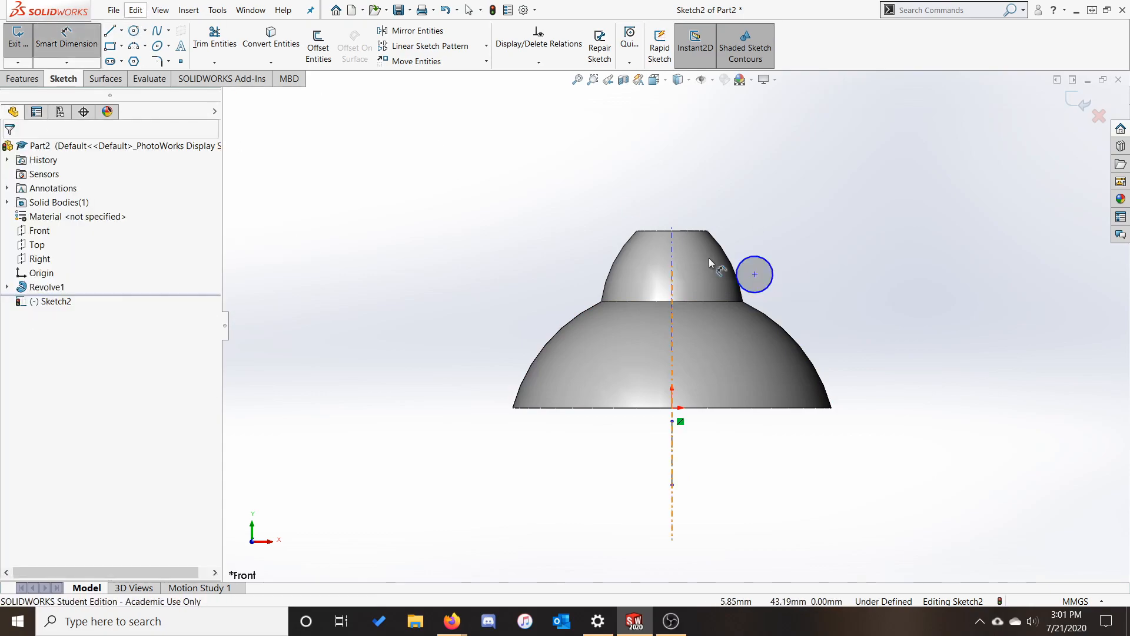
left_click(771, 274)
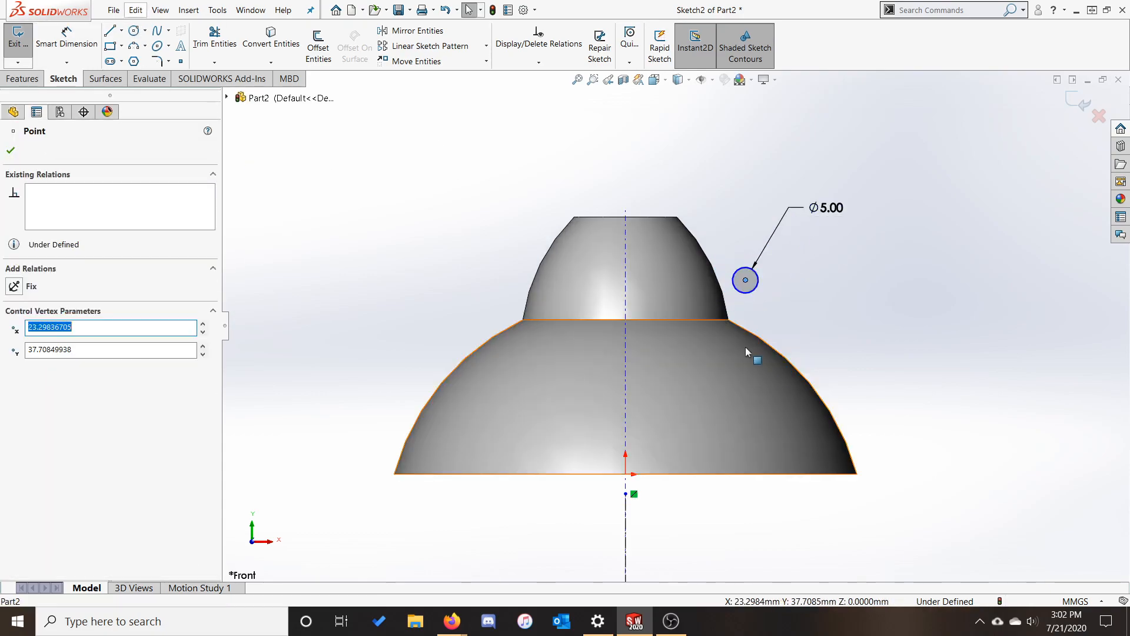
- Make the circle's center coincident with the upper dome's silhouette edge and dimension it 40 mm above the base edge
left_click(725, 294, "ctrl")
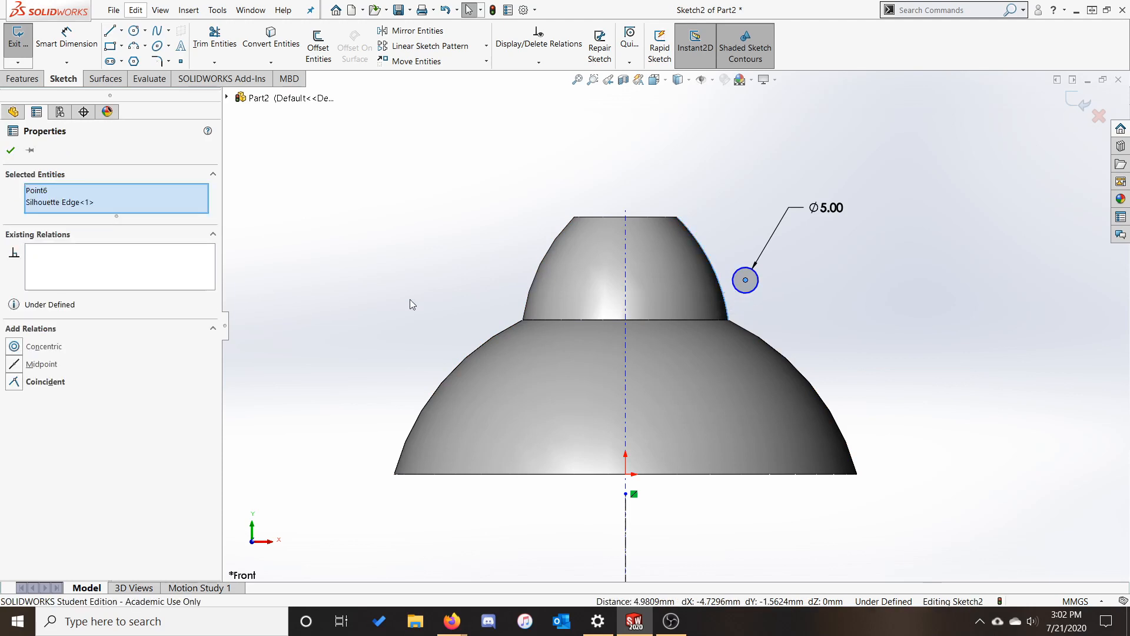
left_click(13, 384)
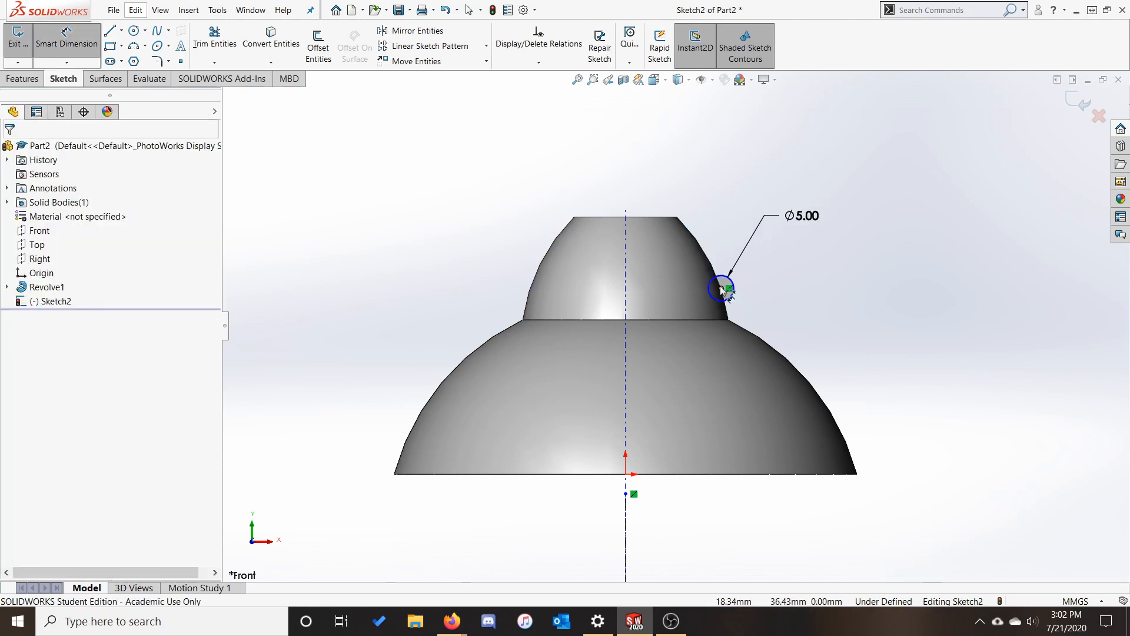
left_click(721, 288)
left_click(800, 474)
left_click(993, 391)
- Cut a groove around the upper dome by revolving the 5 mm circle about the centerline
left_click(22, 78)
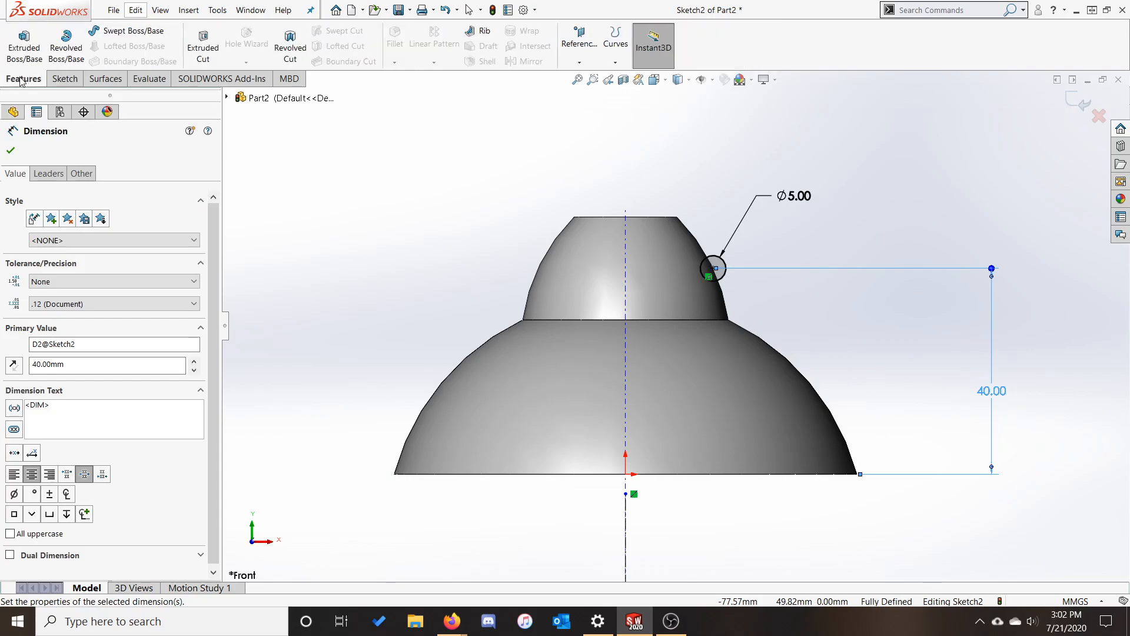
left_click(289, 47)
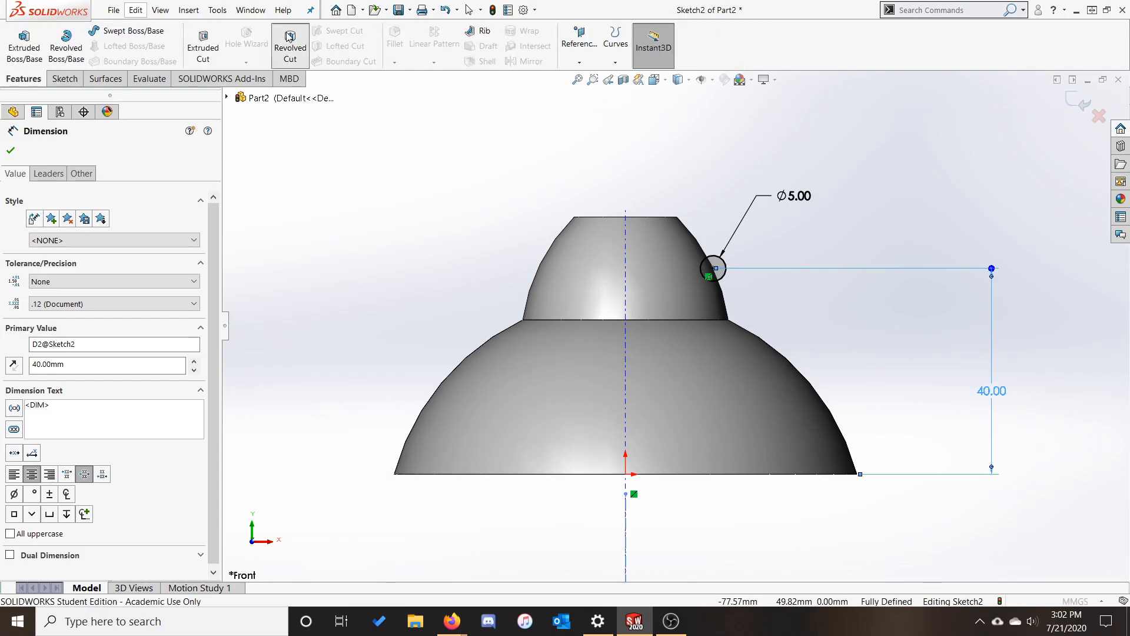
key("Return")
middle_click_drag(536, 170, 520, 264)
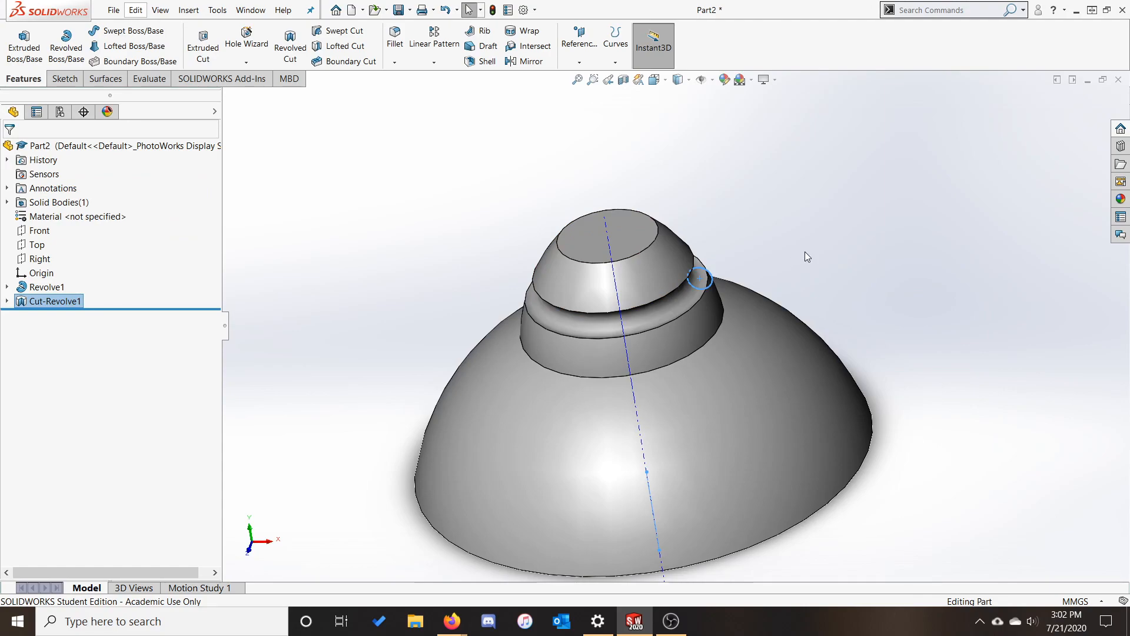
left_click(775, 270)
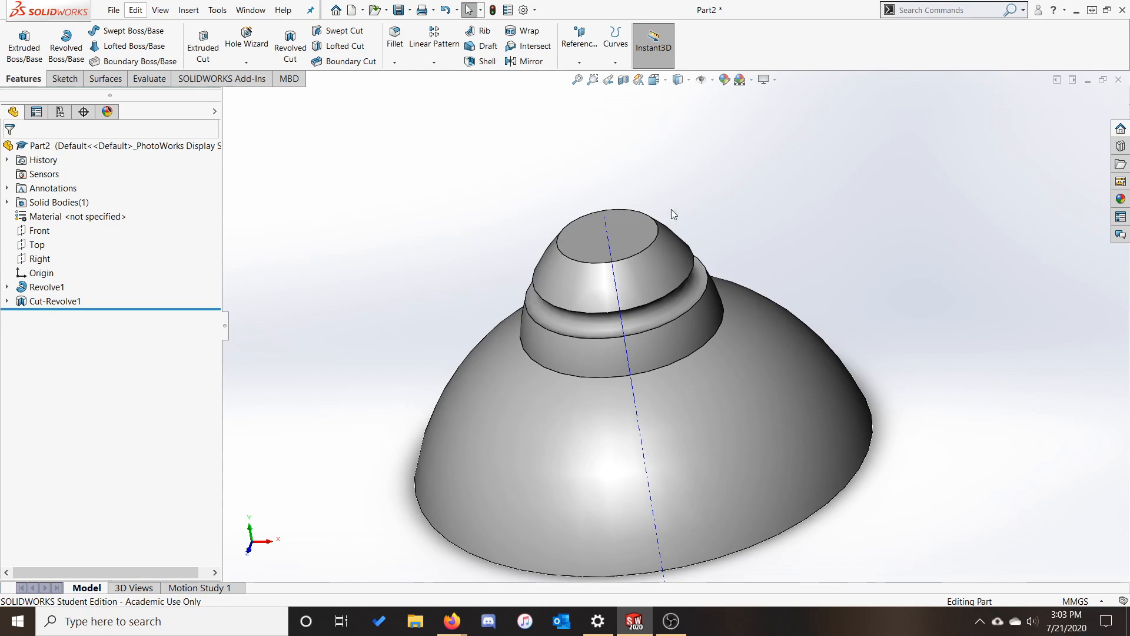
- Start a sketch on the flat top face and draw a circle about 8 mm in diameter centered on the origin
right_click(628, 232)
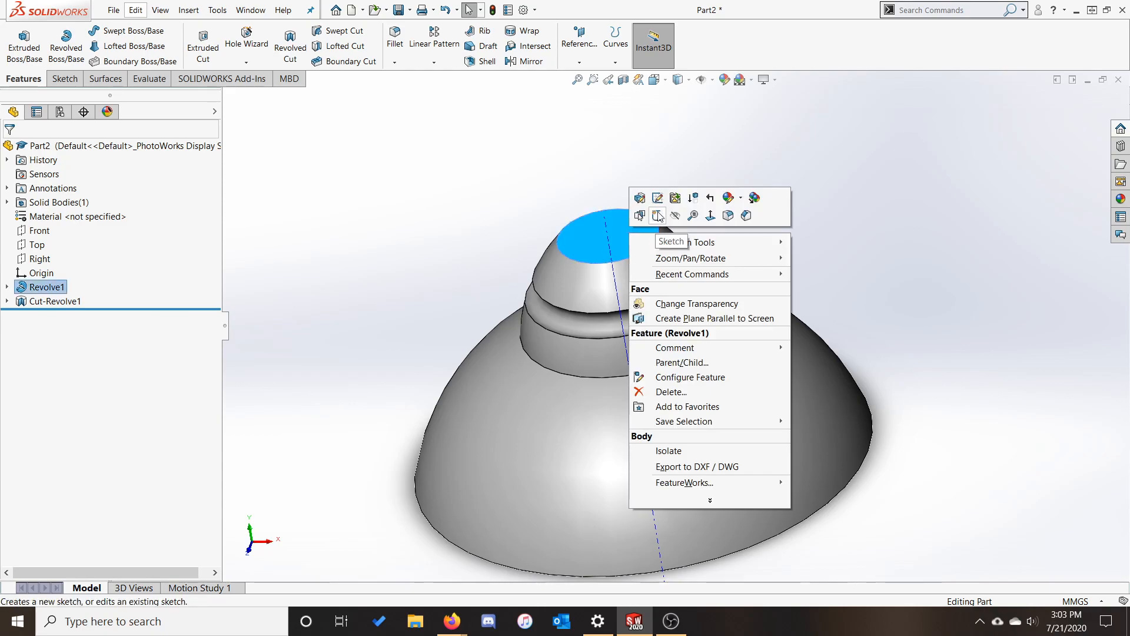
left_click(658, 215)
key("ctrl+8")
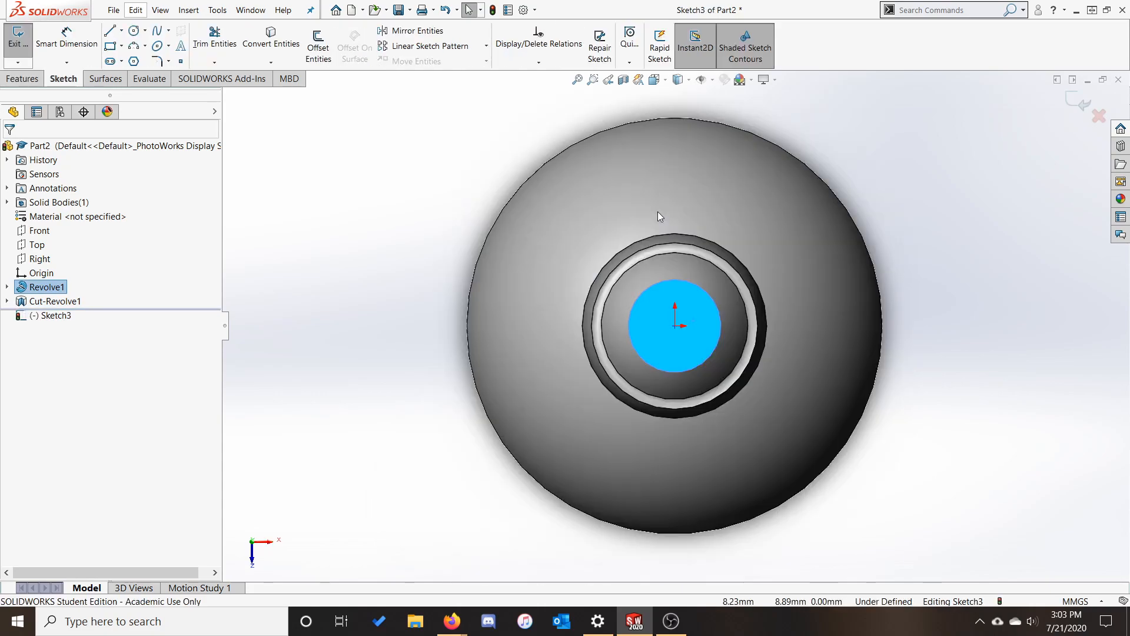
key("c")
left_click(665, 342)
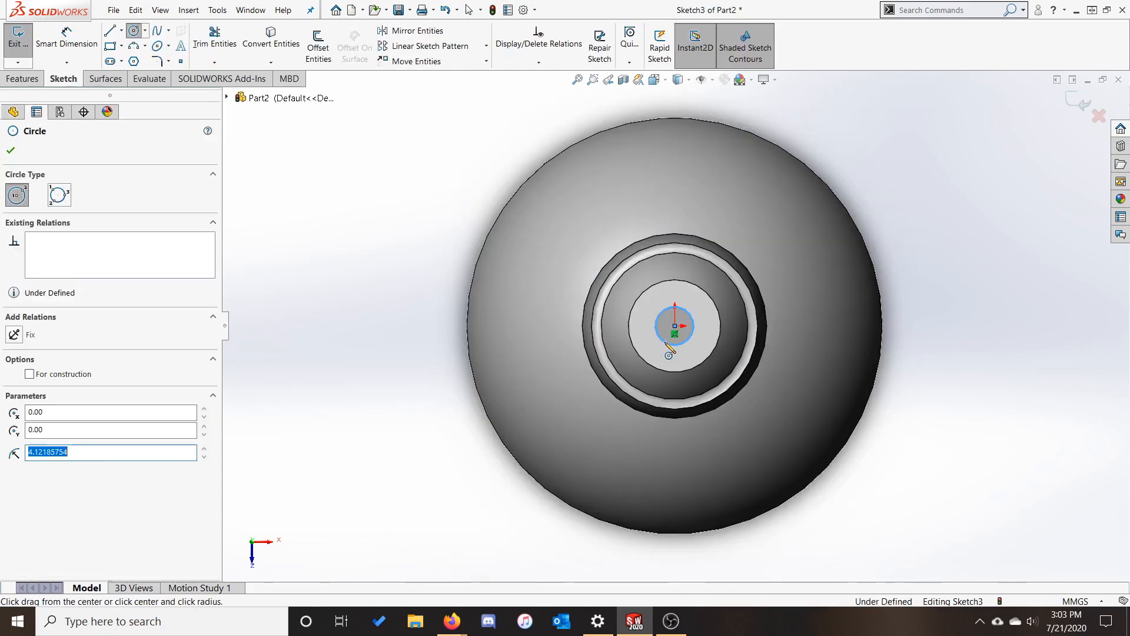
- Dimension the diameter of the circle on the top face as 10 mm
left_click(66, 51)
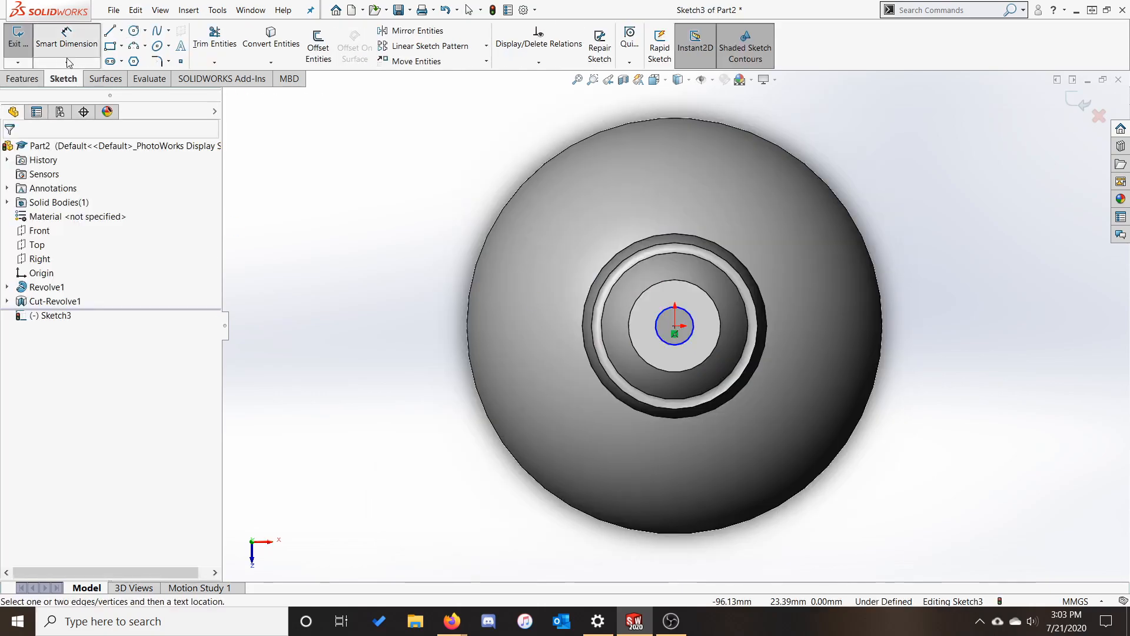
left_click(695, 323)
left_click(854, 126)
type("10")
key("Return")
- Draw a vertical centerline about 26 mm long beyond the base's outer circular outline
left_click(121, 32)
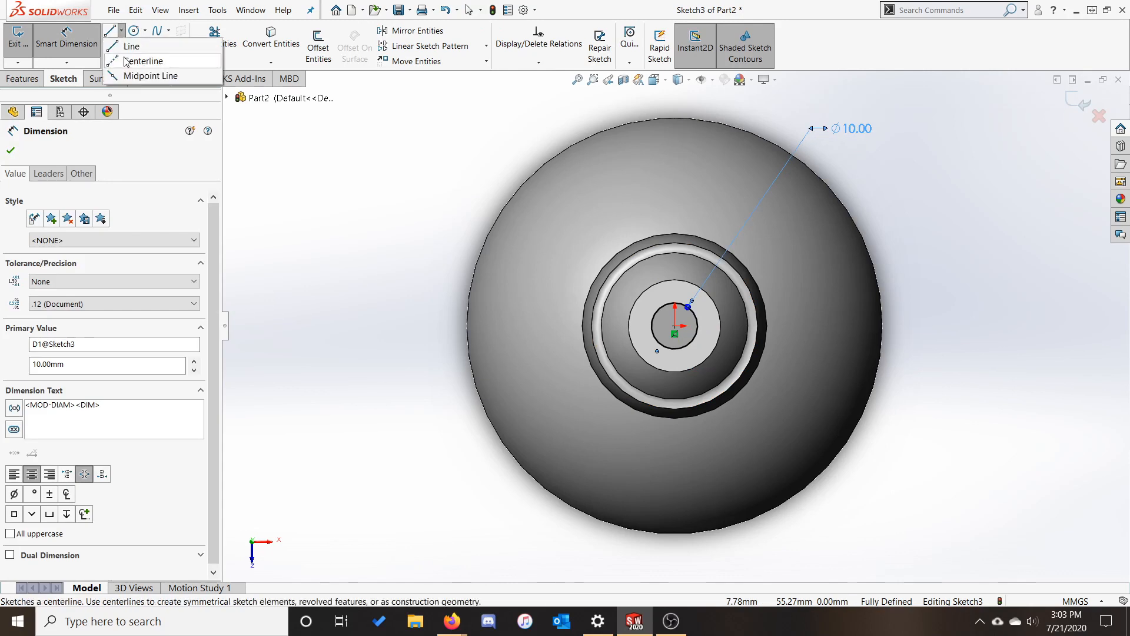
left_click(142, 57)
left_click(960, 397)
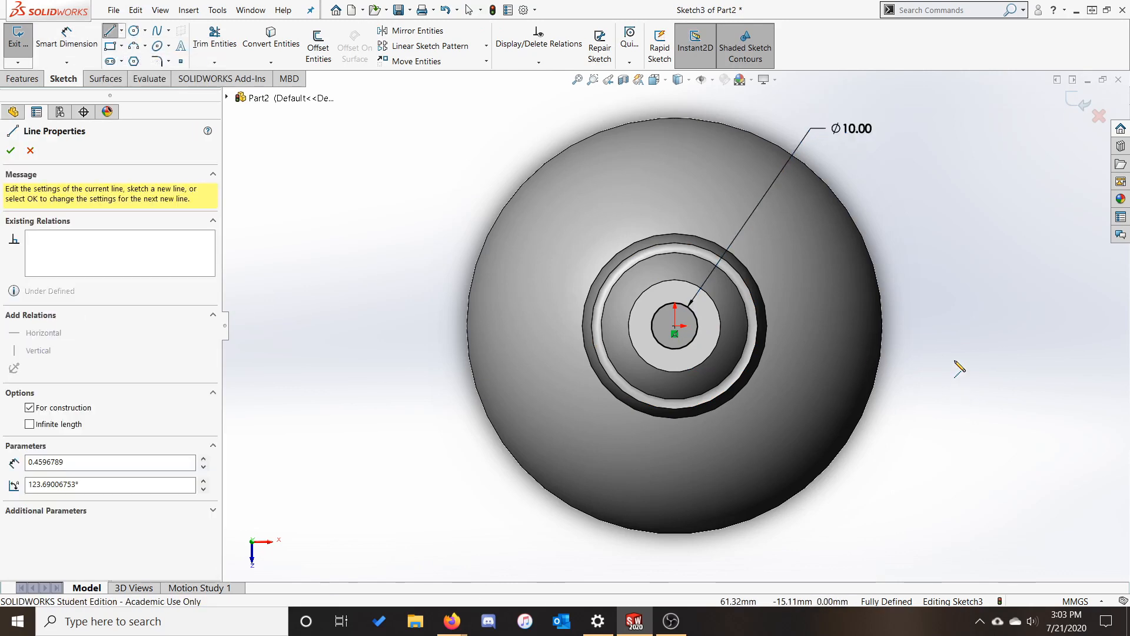
left_click(960, 278)
- Dimension the distance from the circle's center to the vertical centerline as 50 mm
left_click(66, 52)
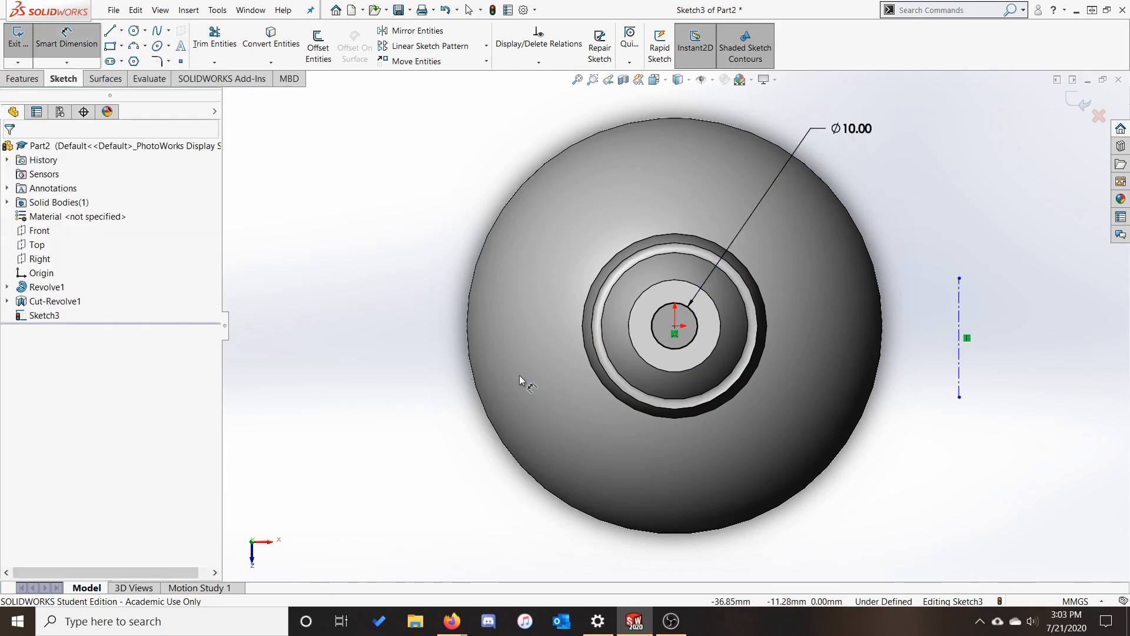
left_click(677, 331)
left_click(960, 353)
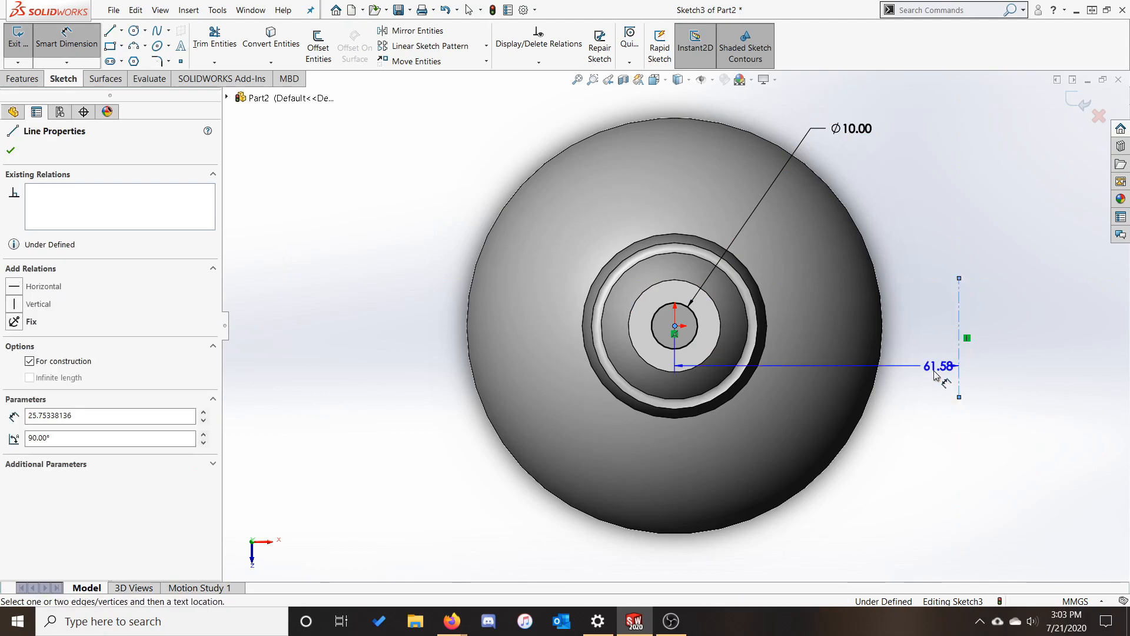
left_click(863, 506)
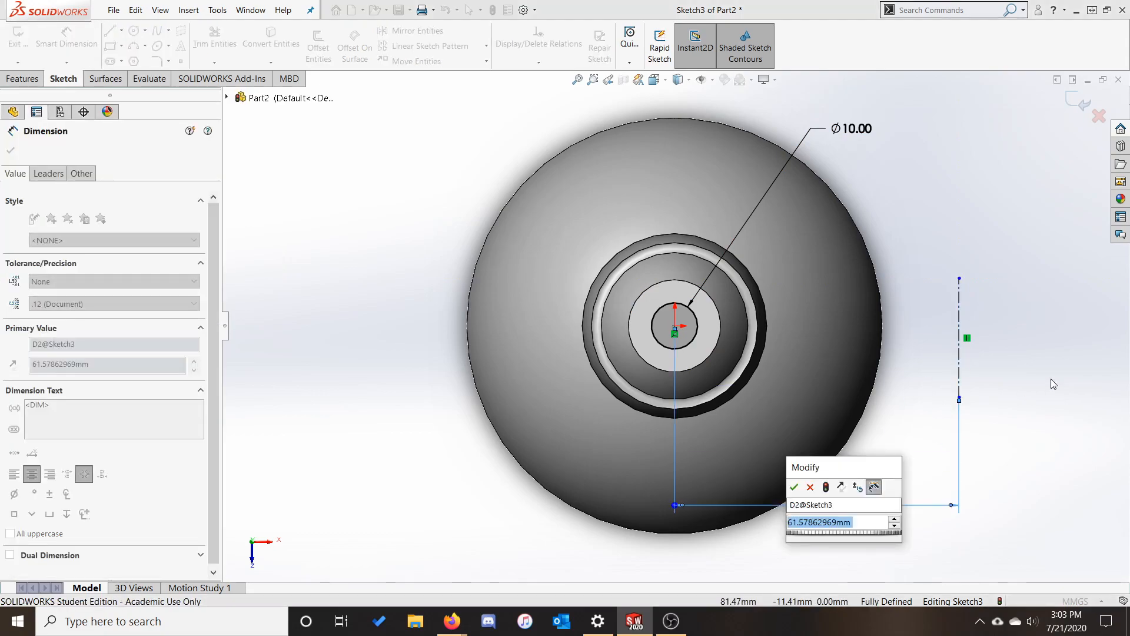
type("50")
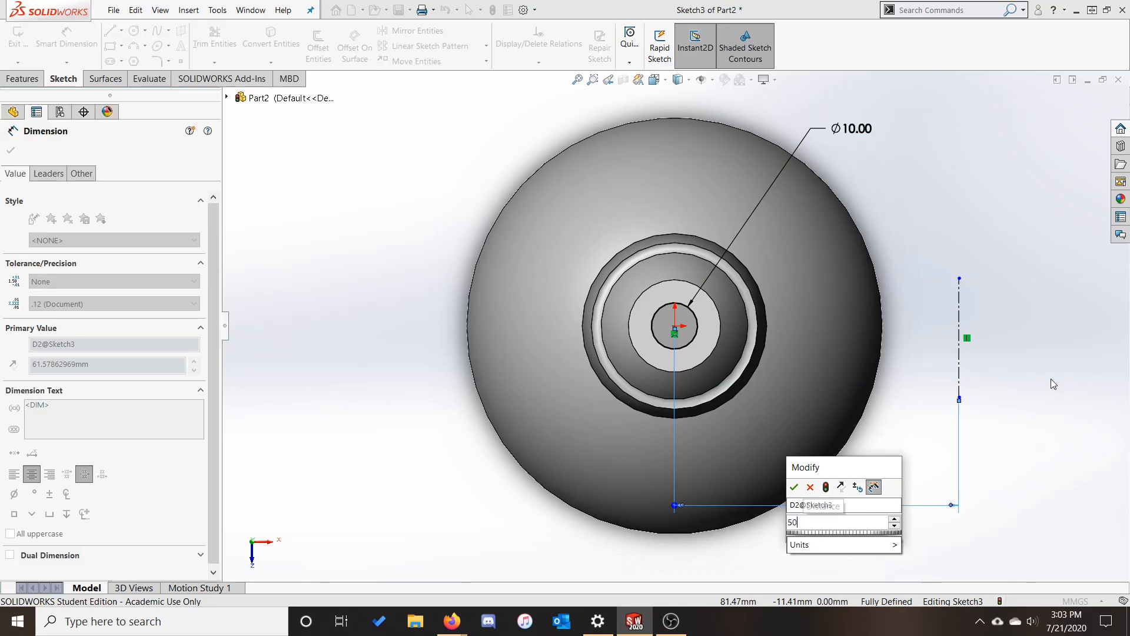
key("Return")
- Revolve the 10 mm circle 30 degrees about the vertical centerline as an upward-curving Blind boss with Merge result on
left_click(22, 79)
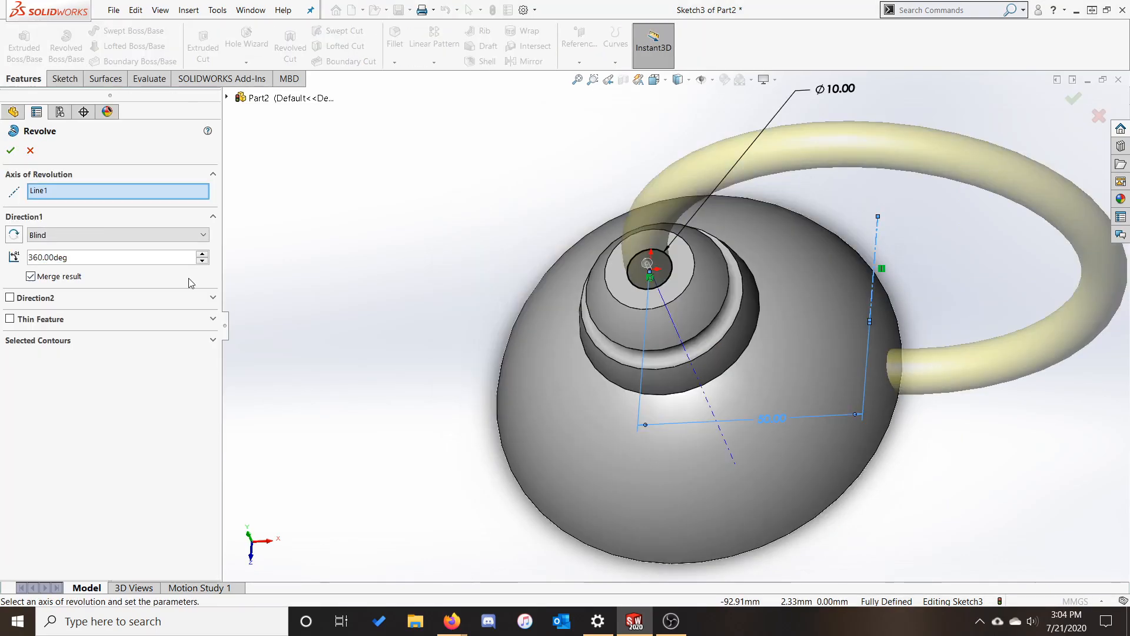
double_click(131, 259)
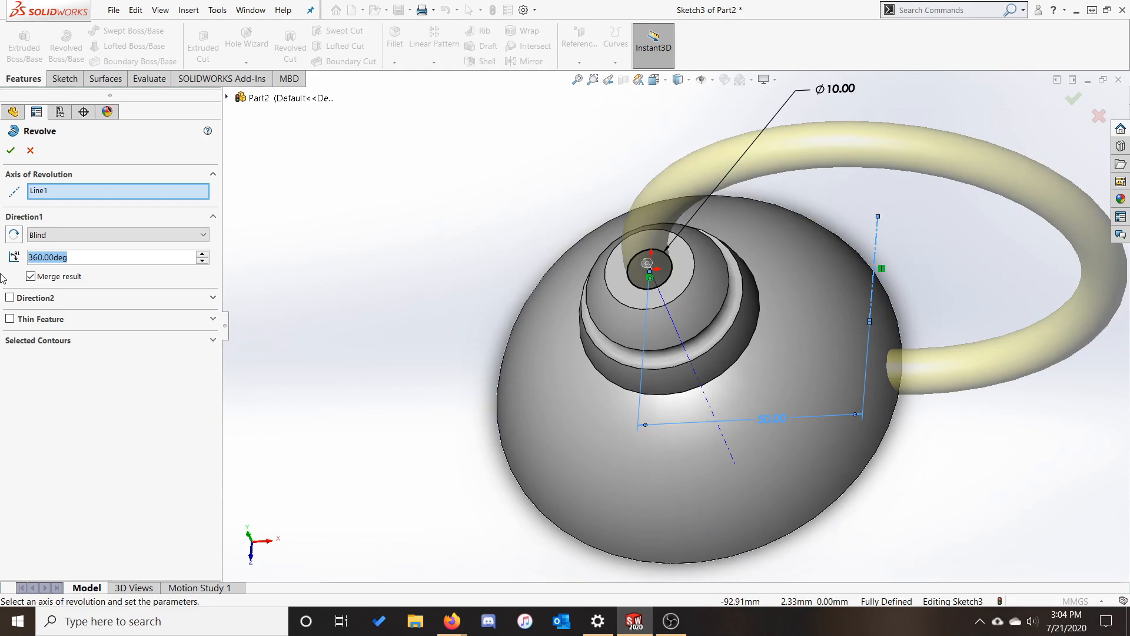
type("30")
key("Return")
key("ctrl+7")
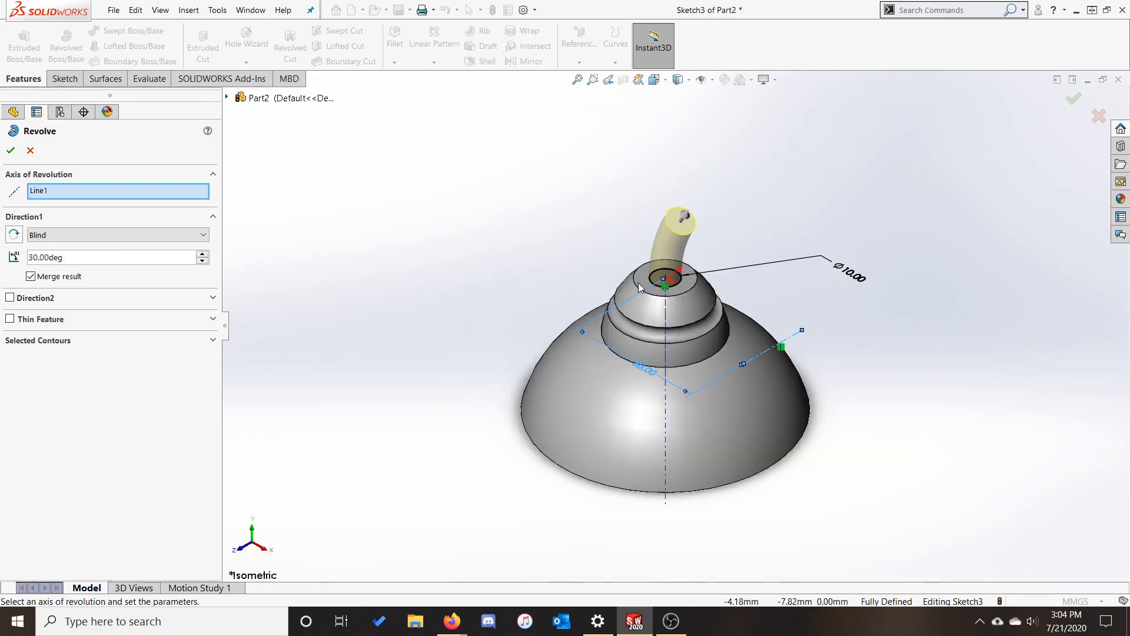
left_click(15, 239)
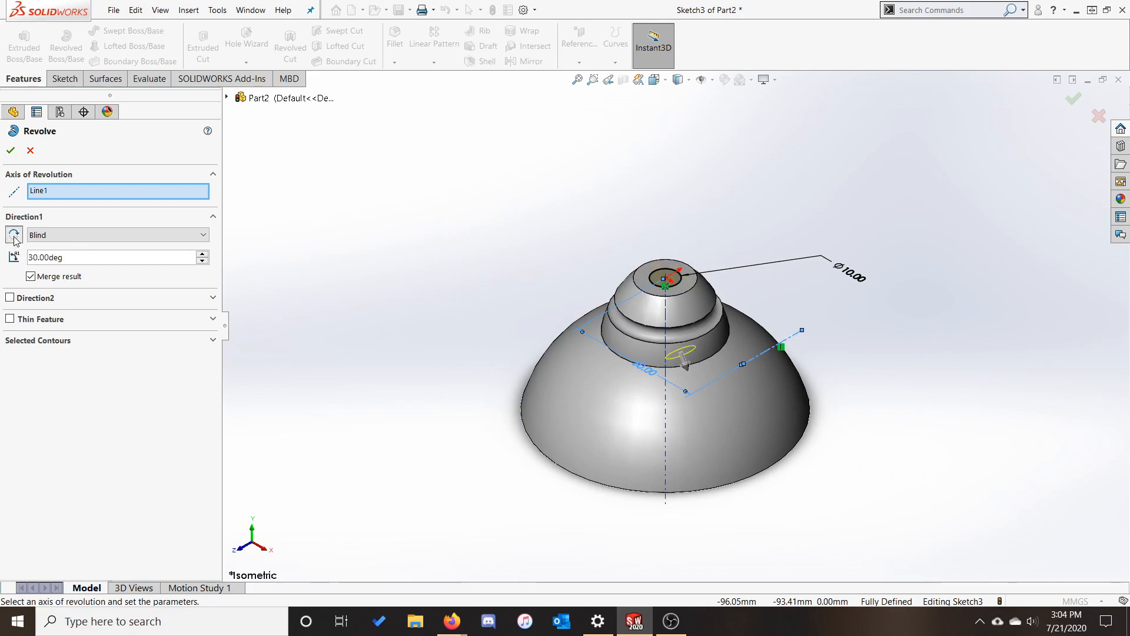
left_click(15, 238)
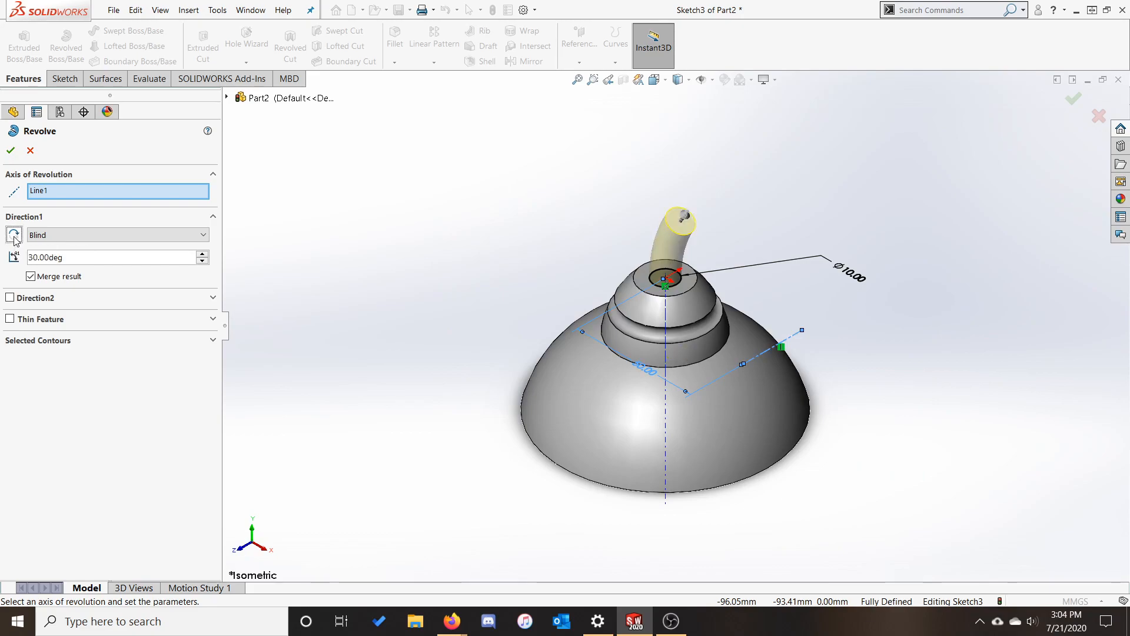
left_click(11, 151)
- Start a sketch on the curved stem's end face and convert the face's circular edge into sketch geometry
scroll(709, 227, "down", 4)
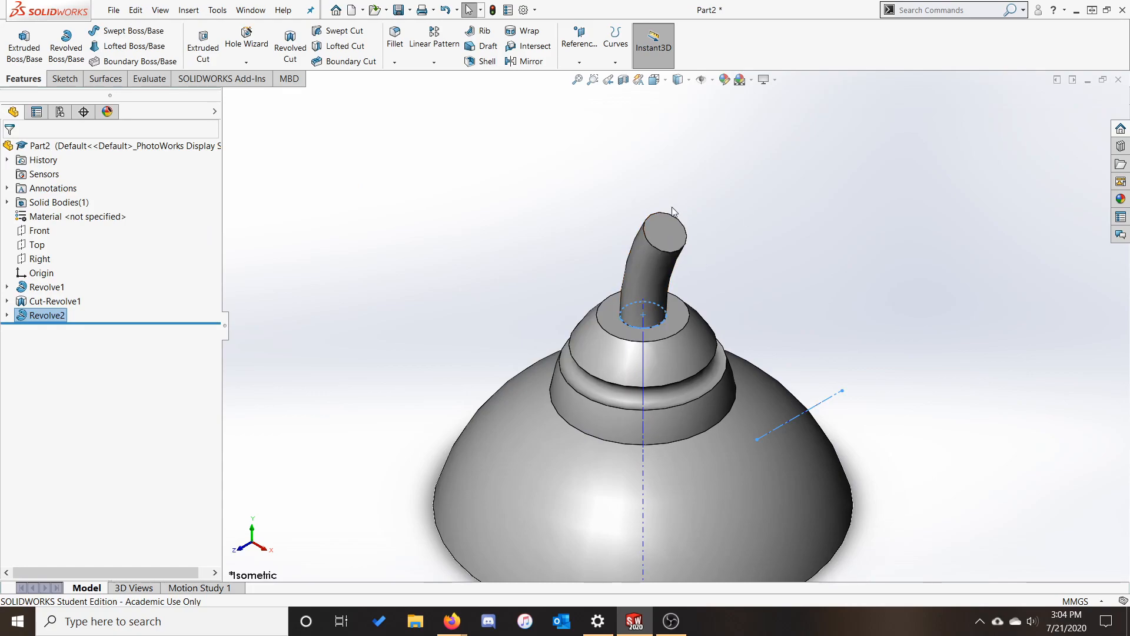
left_click(677, 242)
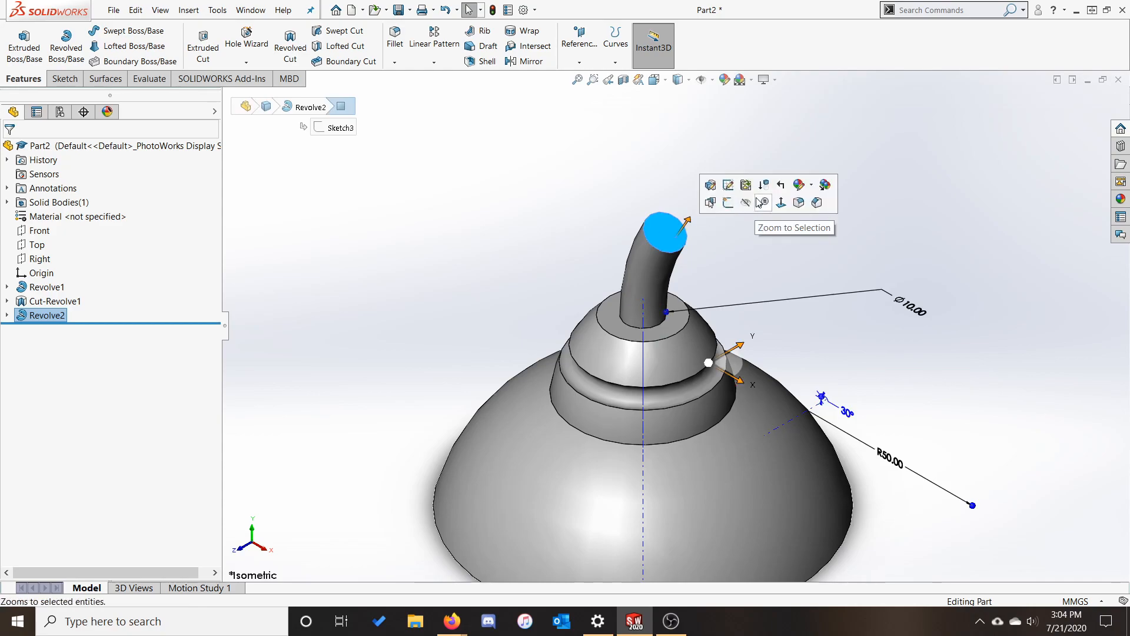
left_click(728, 203)
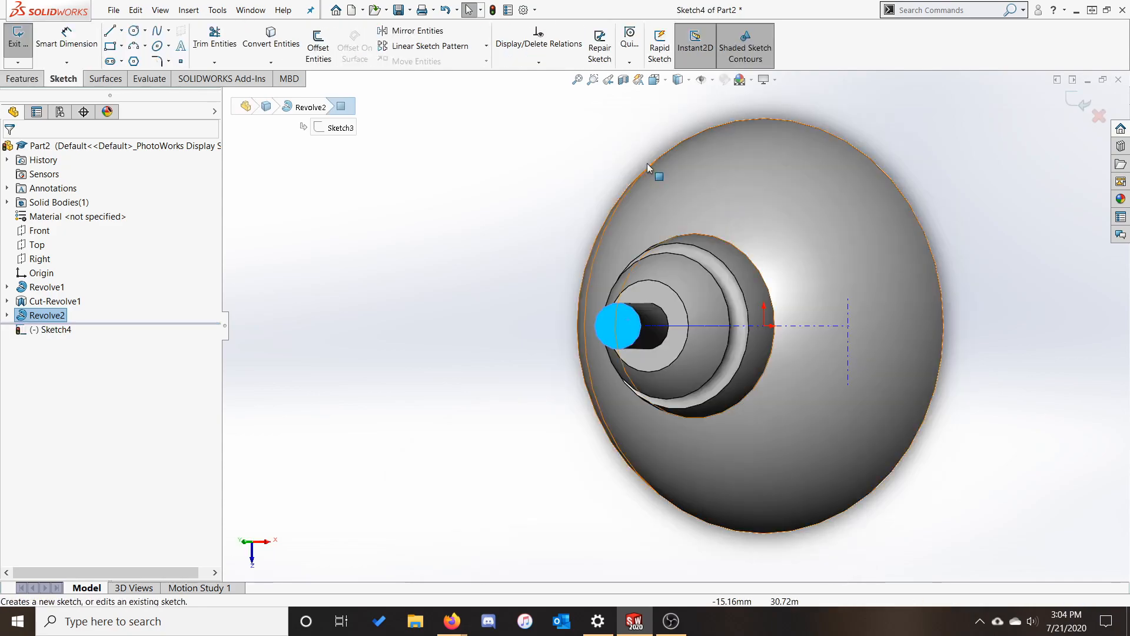
left_click(271, 40)
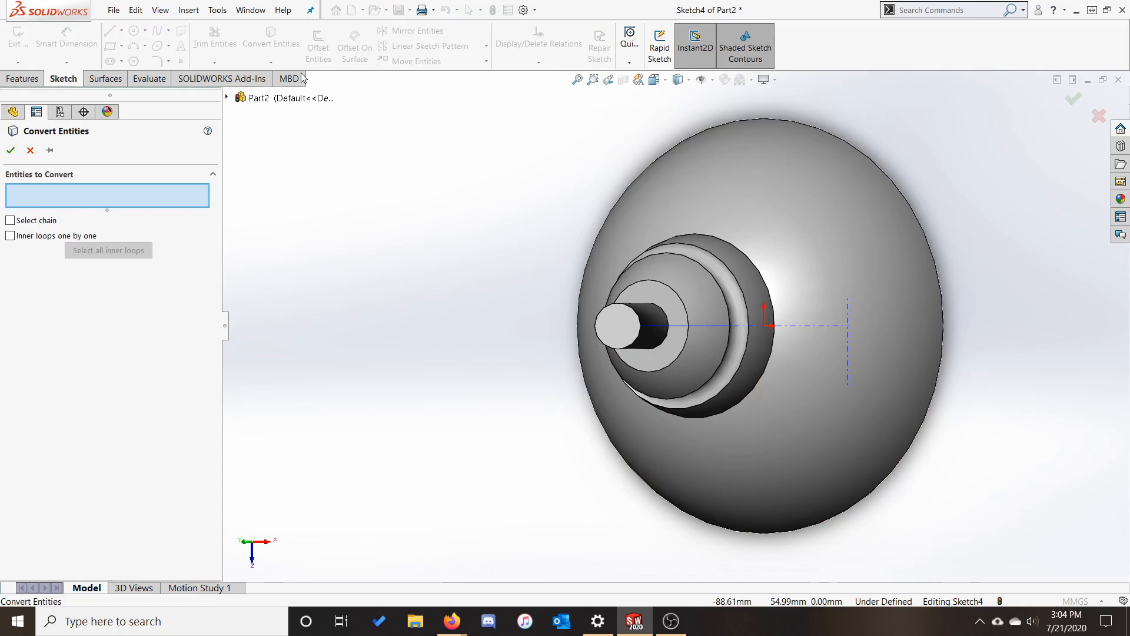
left_click(11, 150)
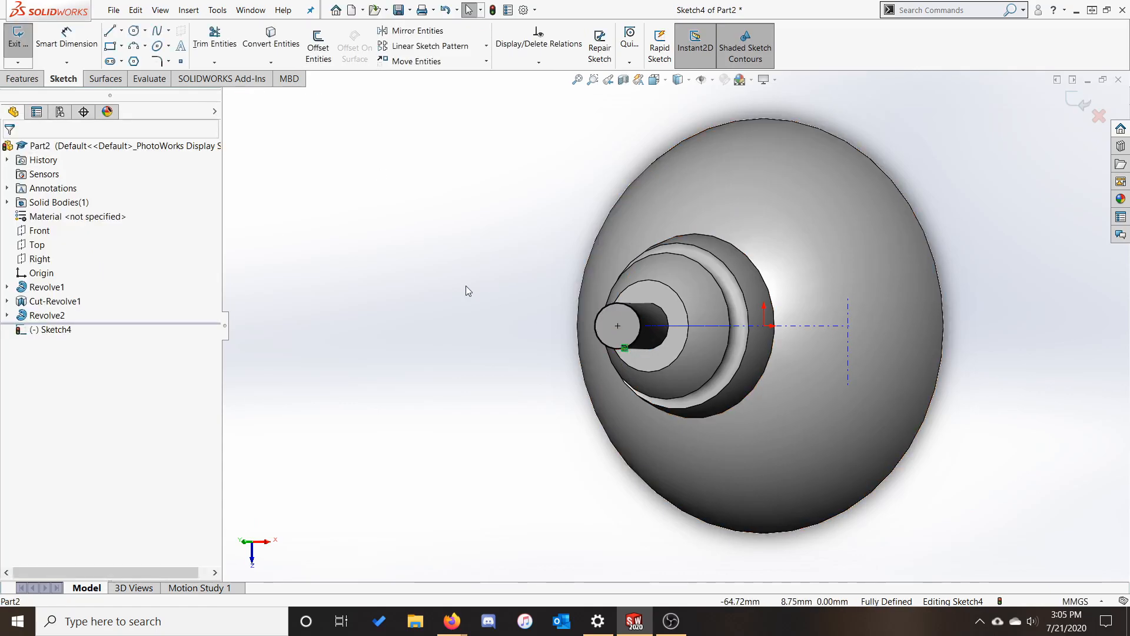
- Draw a vertical centerline about 40 mm long outside the dome, on the side the stem leans toward
left_click(121, 30)
left_click(139, 63)
left_click(538, 209)
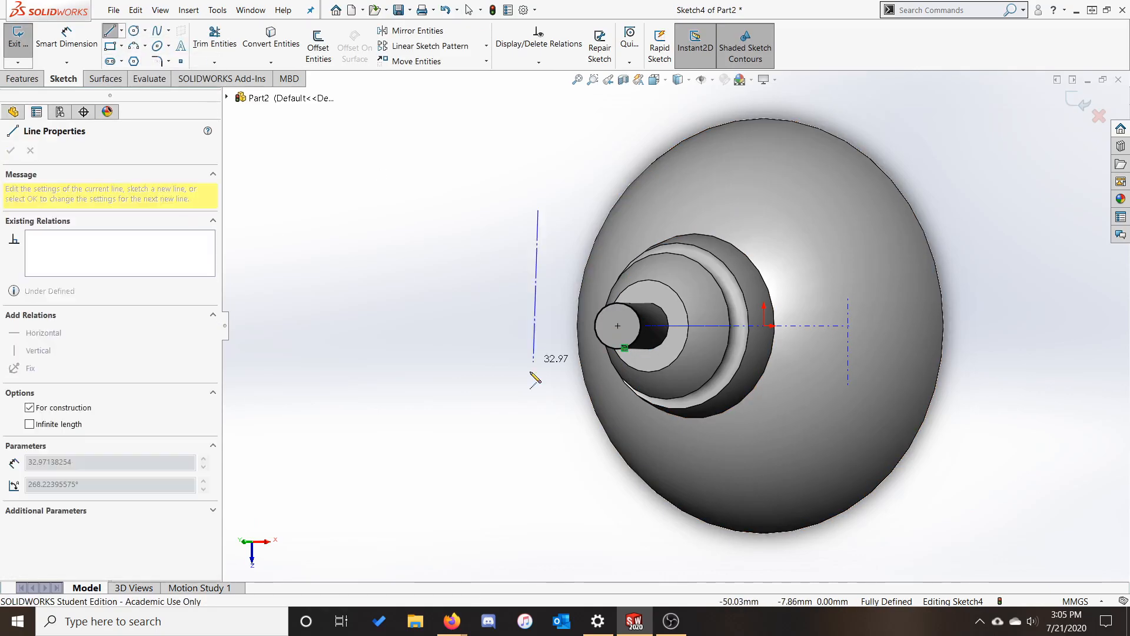
left_click(538, 393)
key("Escape")
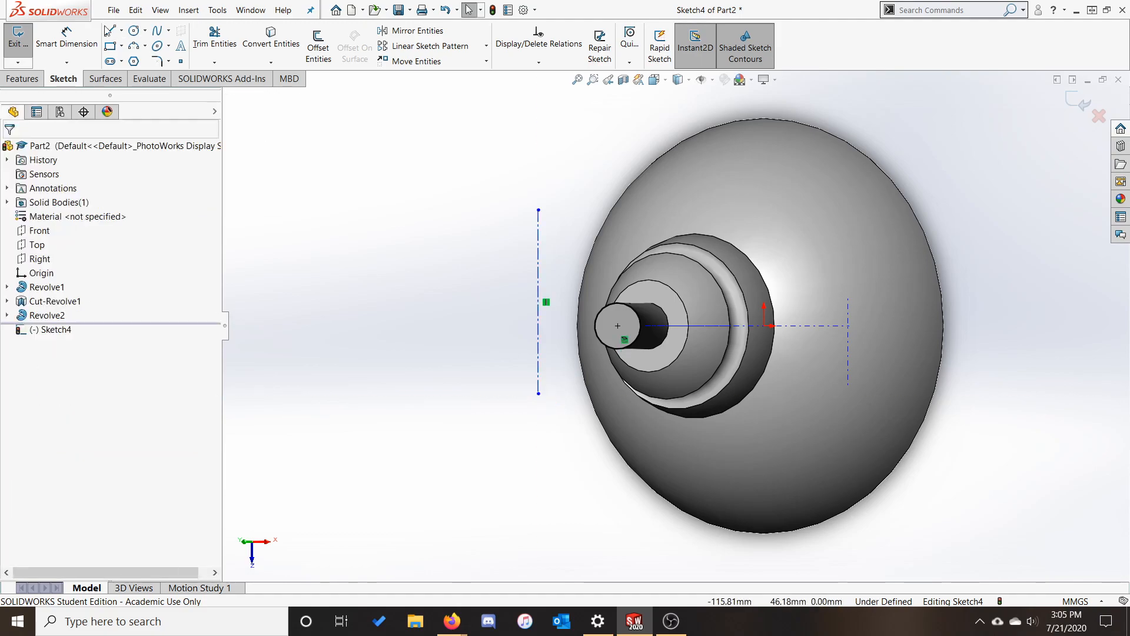
- Dimension the distance from the converted circle's center to the new vertical centerline as 50 mm
left_click(67, 38)
left_click_drag(538, 230, 502, 228)
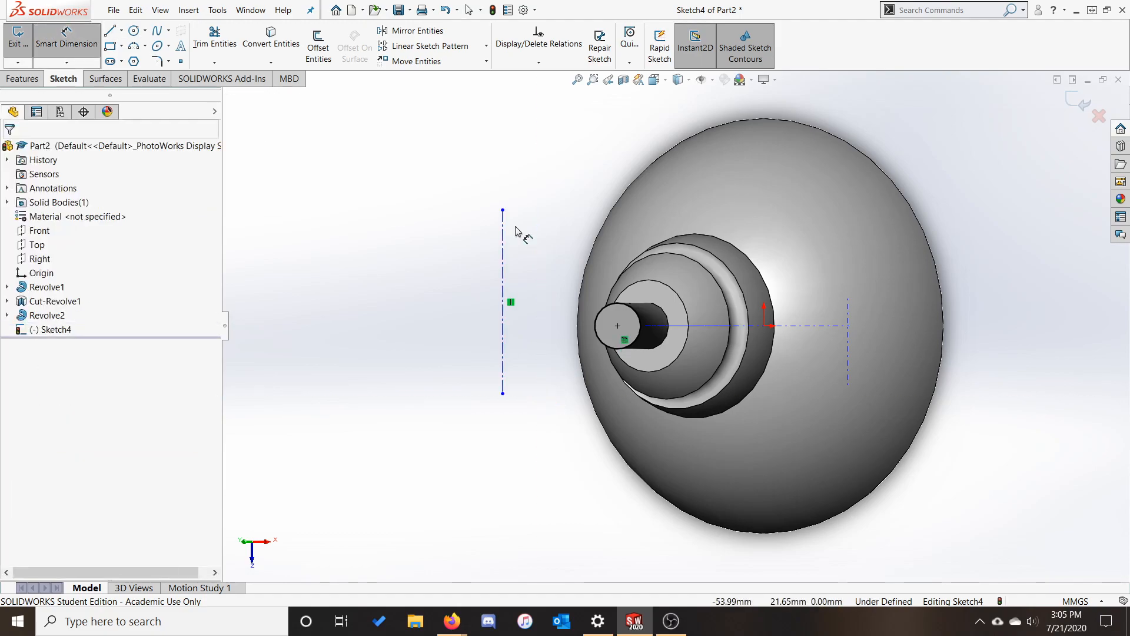
left_click(503, 330)
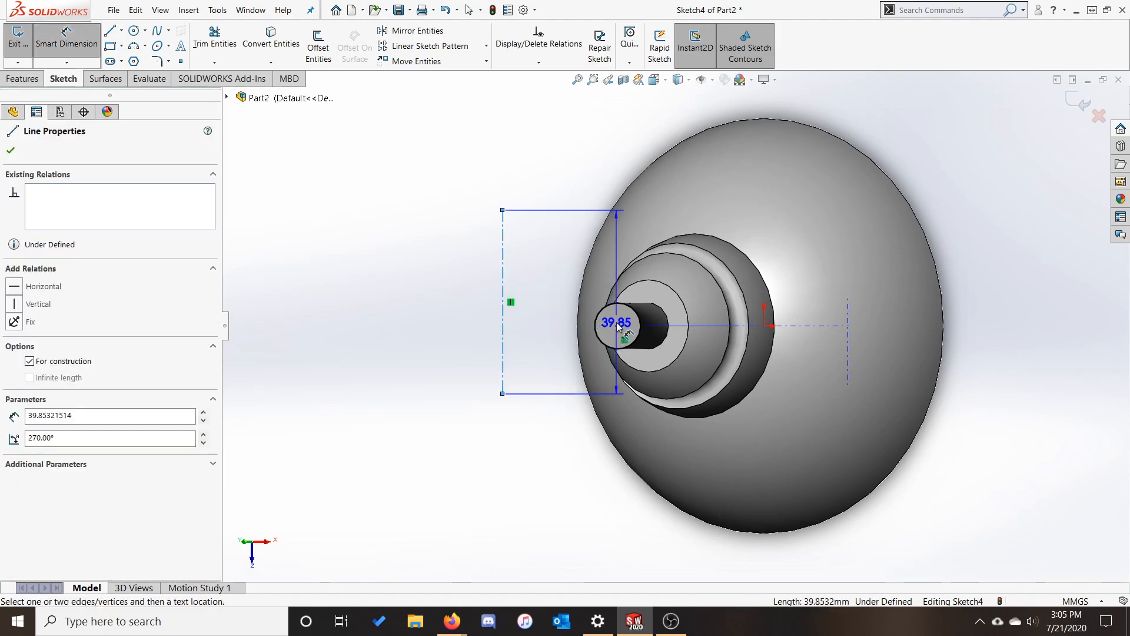
left_click(617, 326)
left_click(548, 474)
left_click(576, 490)
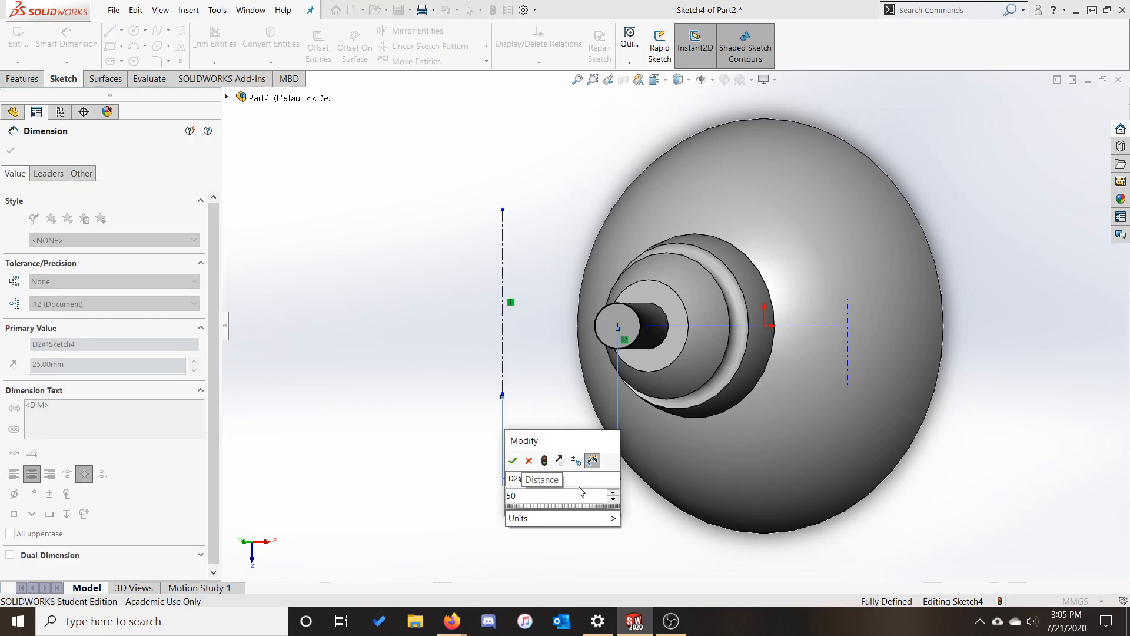
type("50")
key("Return")
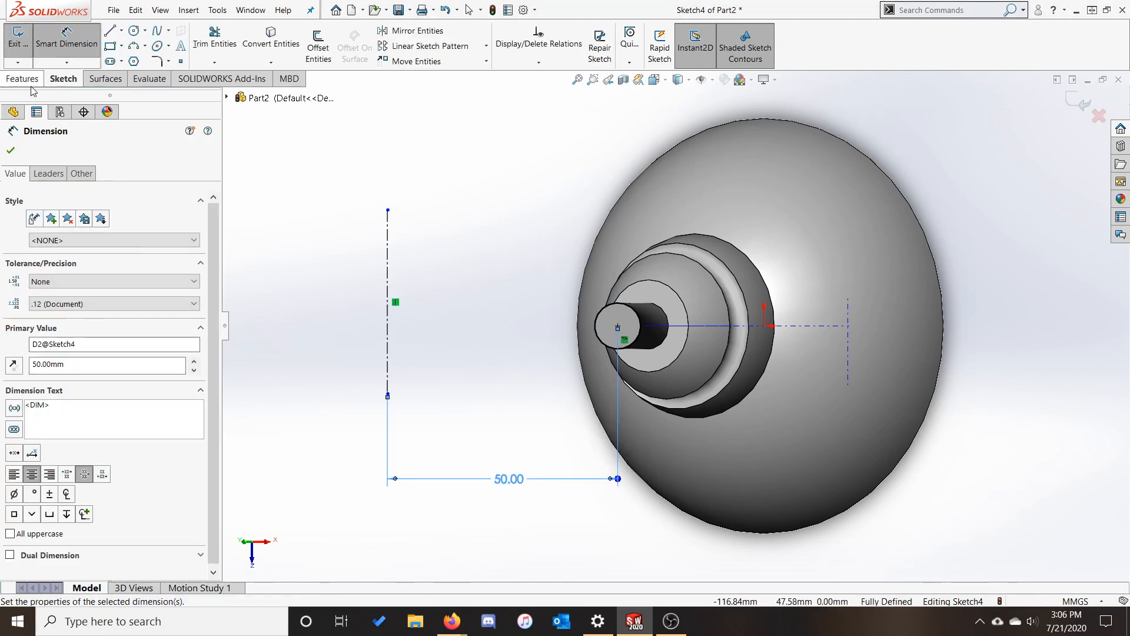
- Revolve the stem's end circle 260 degrees about the new centerline as a Blind boss with Merge result on, forming a hook
left_click(30, 86)
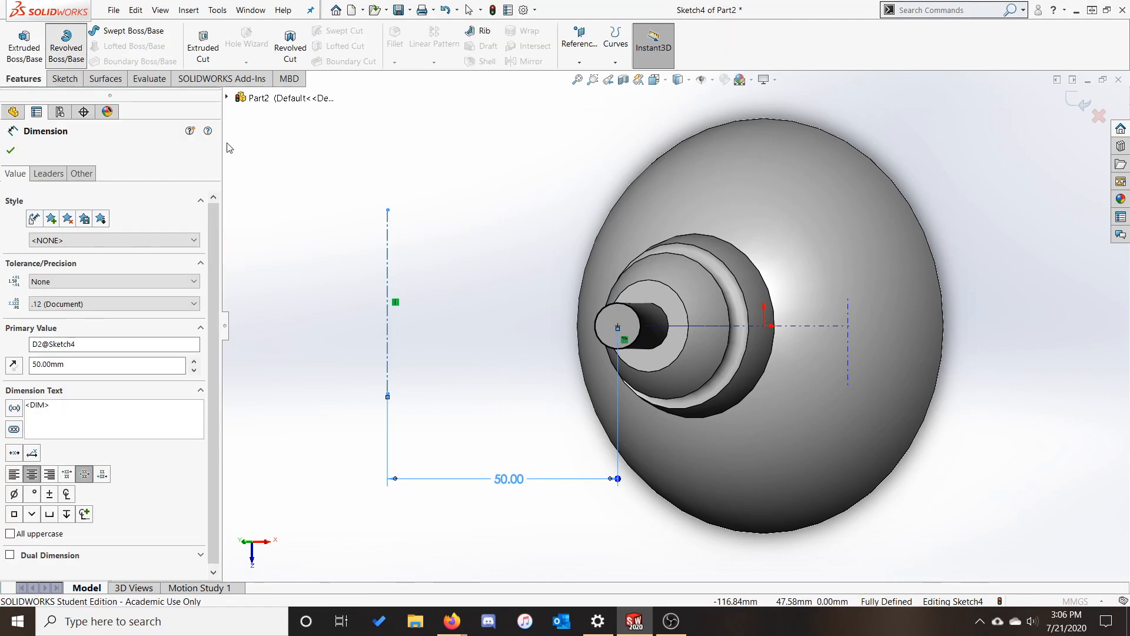
middle_click_drag(464, 421, 484, 261)
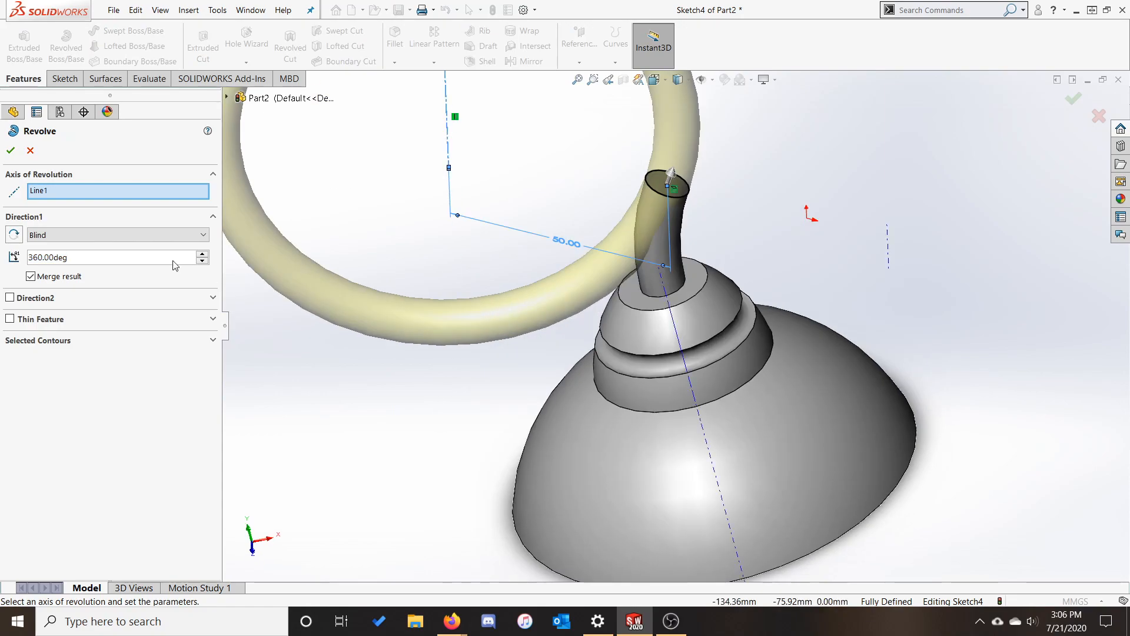
double_click(109, 258)
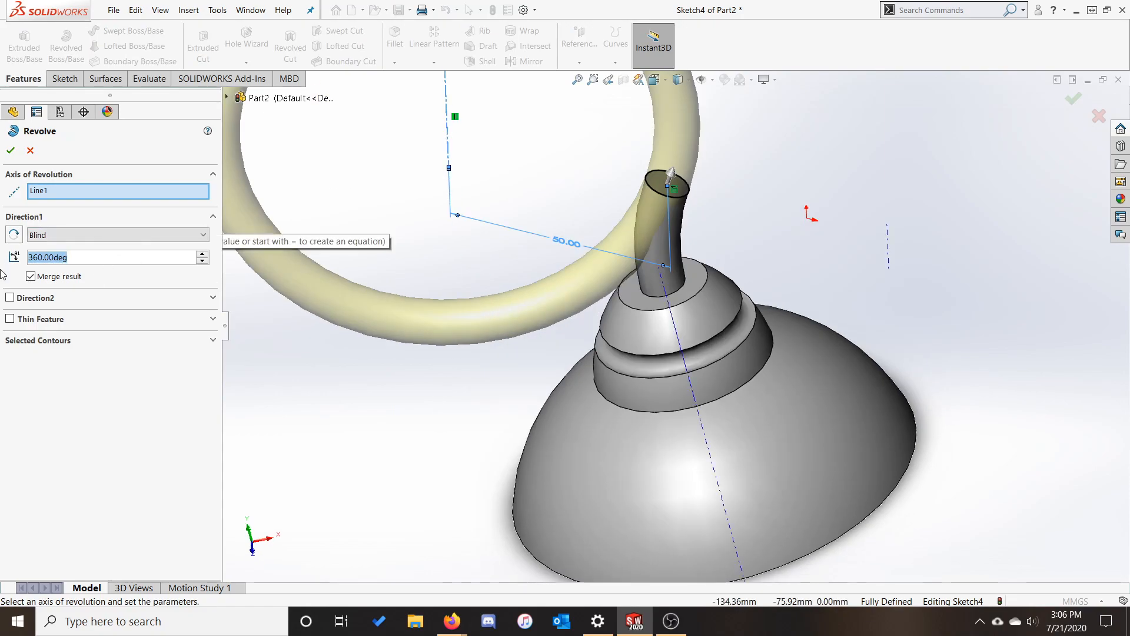
type("260")
key("Return")
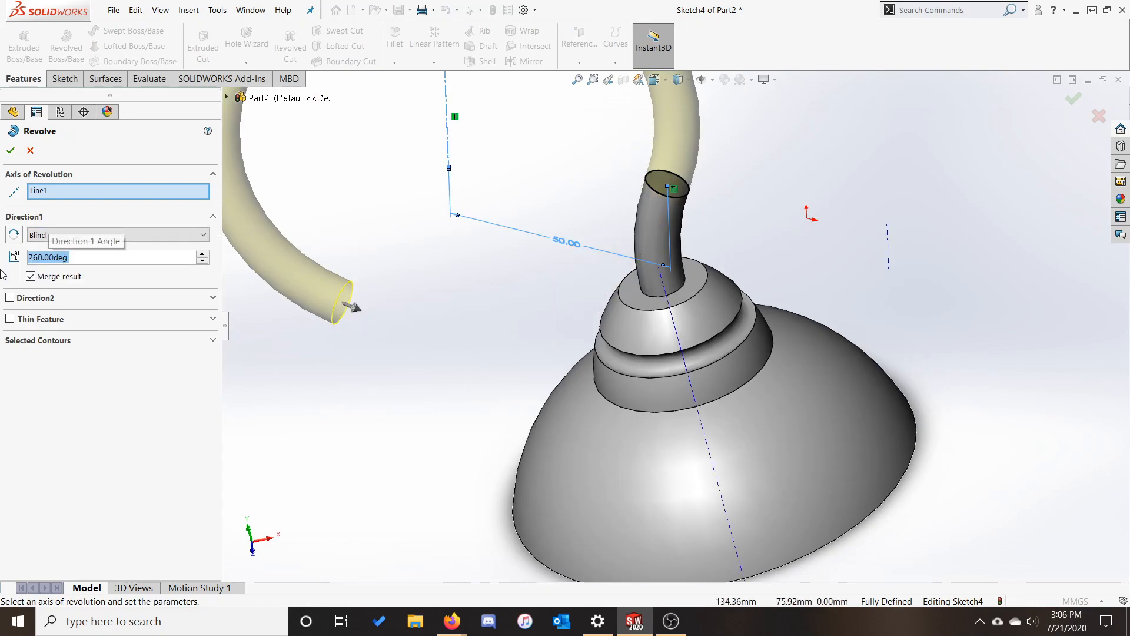
scroll(754, 341, "up", 1)
scroll(753, 341, "up", 2)
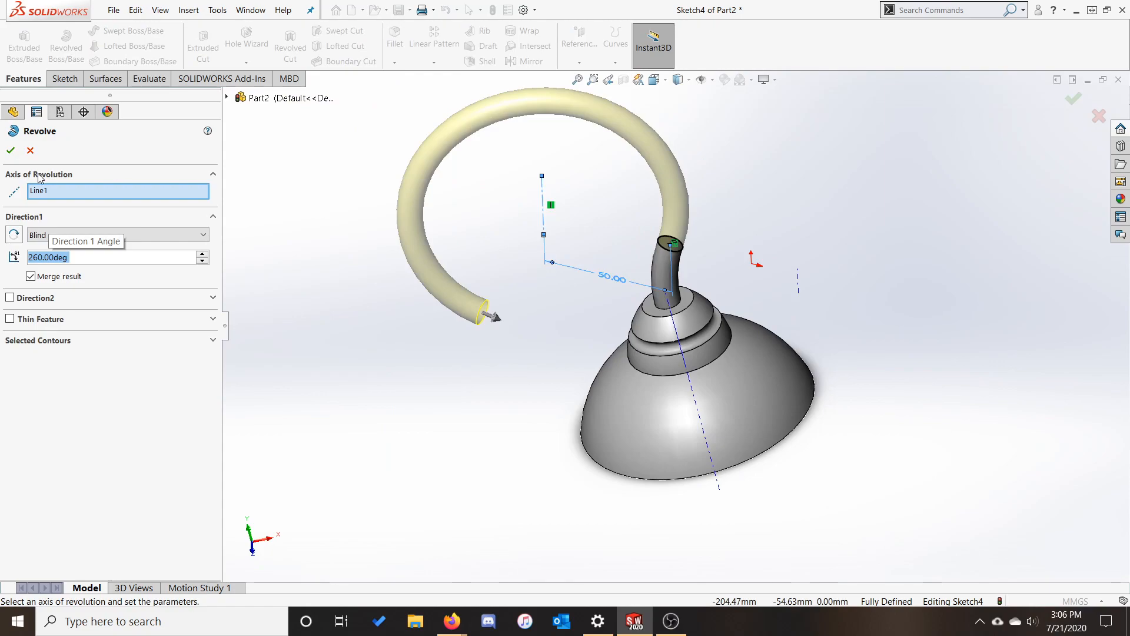
left_click(11, 151)
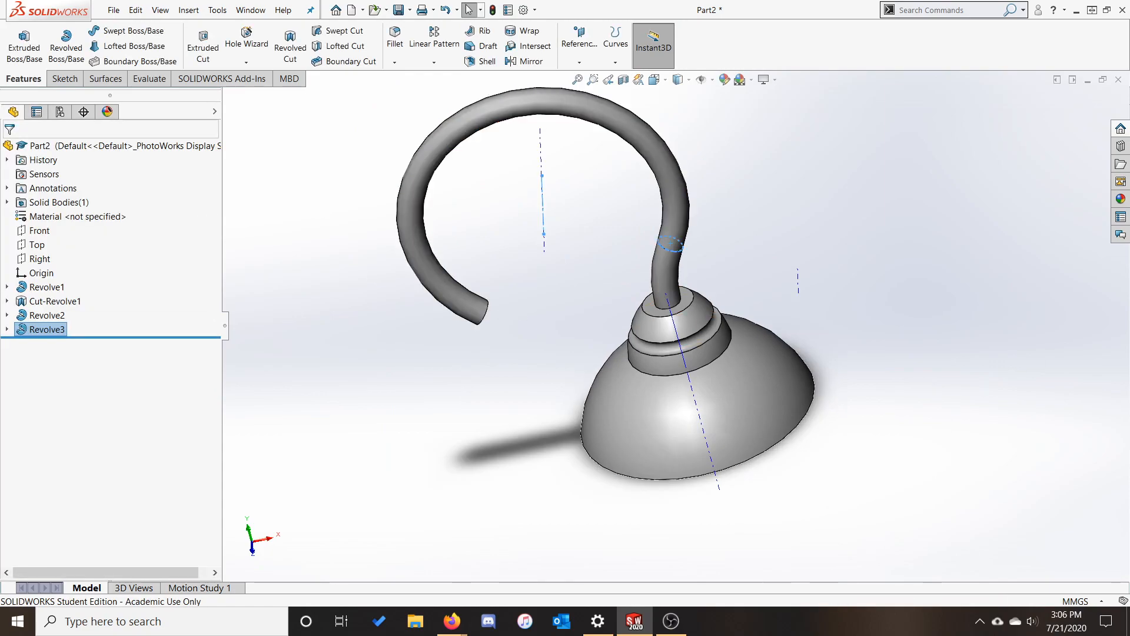